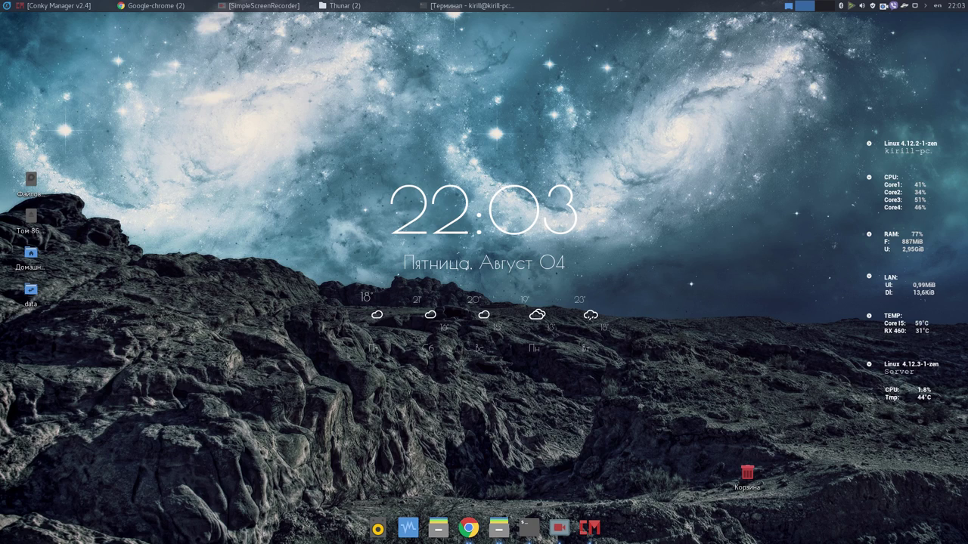
Step: Bring up the file manager window showing the conky-Vision-master folder and reposition it on the desktop
left_click(340, 5)
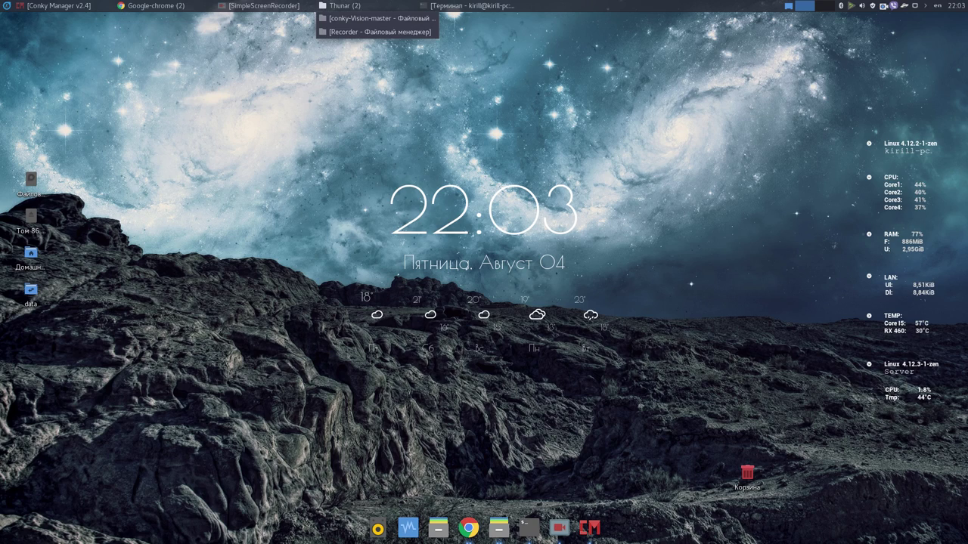
left_click(340, 5)
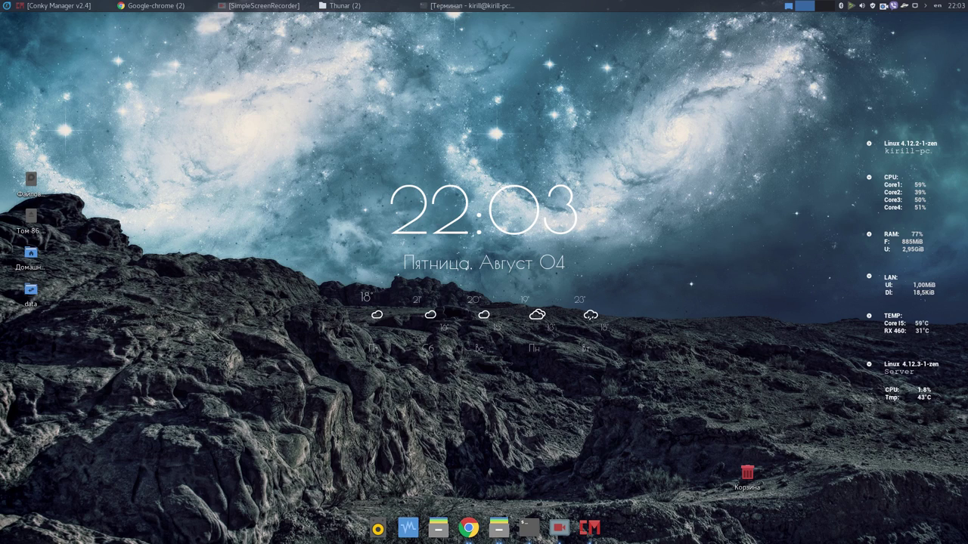
left_click(340, 5)
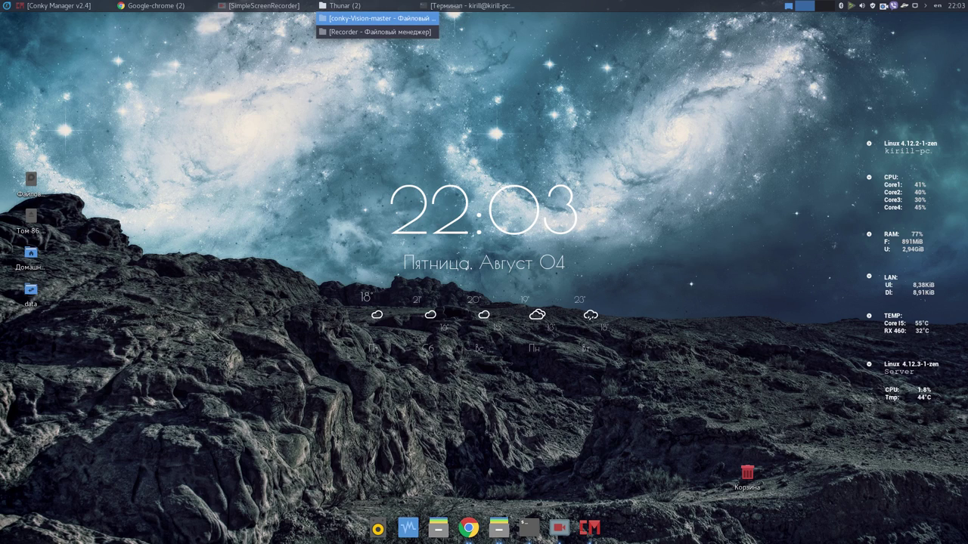
left_click(378, 18)
left_click(453, 371)
left_click(287, 268)
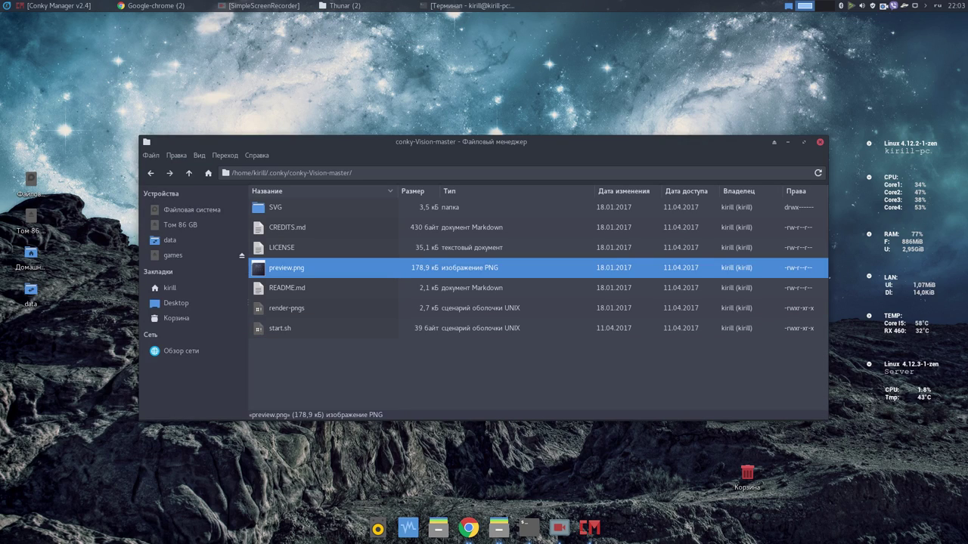
left_click(454, 370)
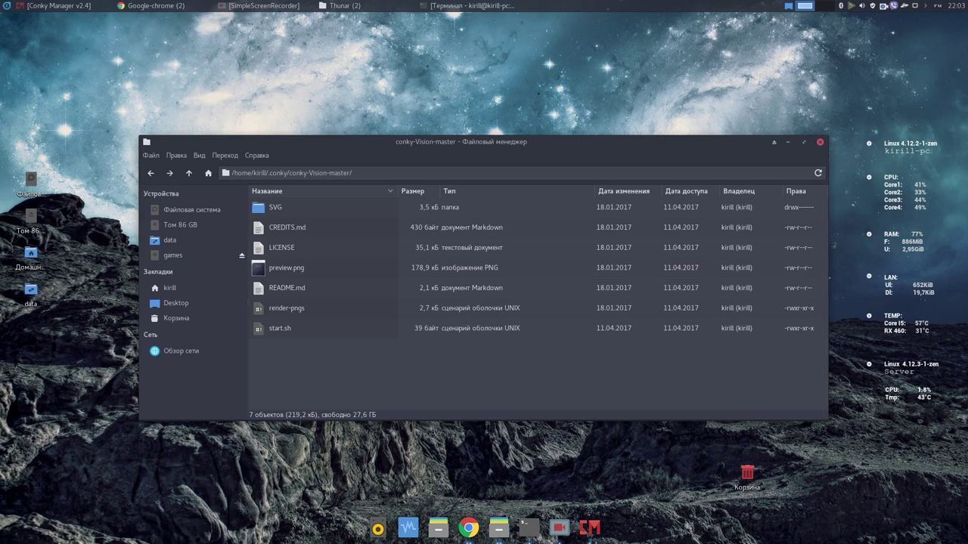
left_click_drag(462, 142, 427, 120)
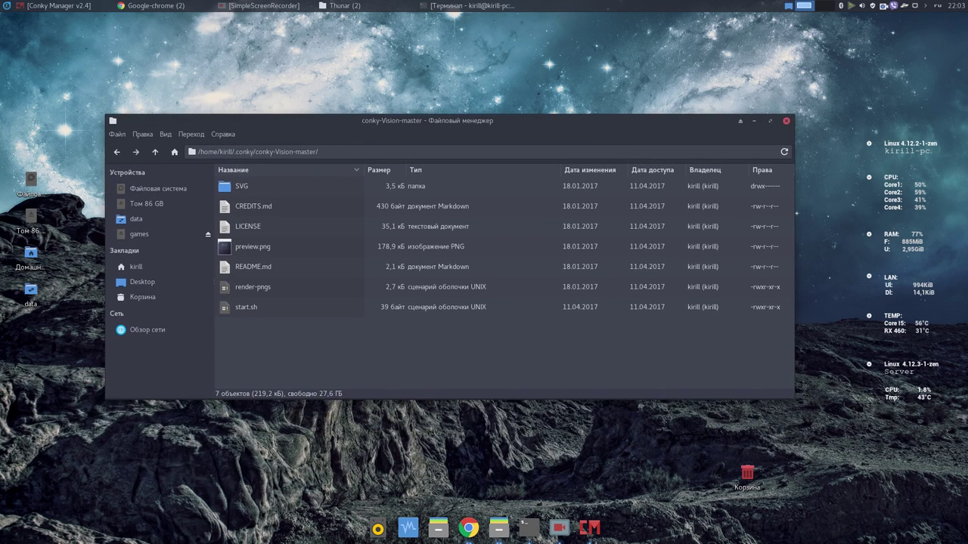
Step: Bring up Conky Manager, look through its widget list, and minimize it
left_click(589, 528)
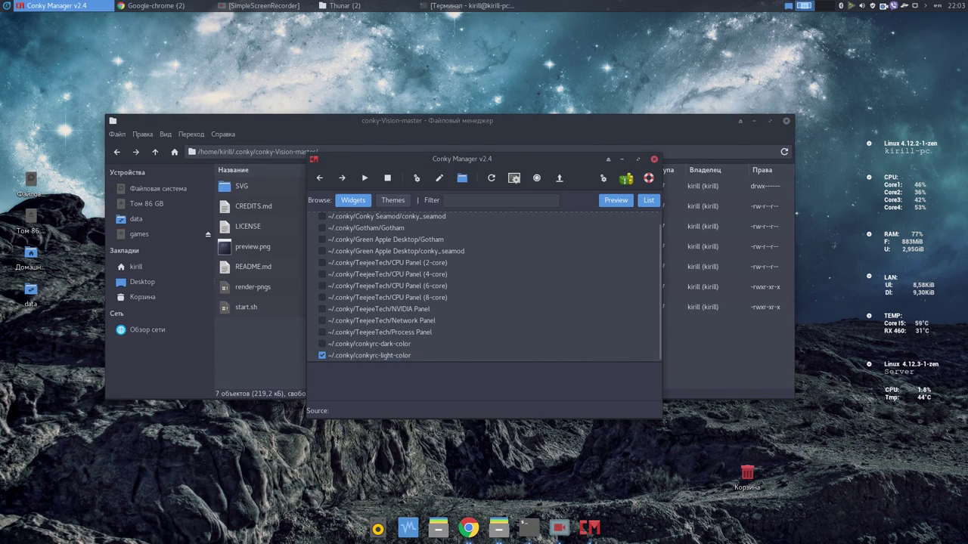
scroll(484, 287, "up", 1)
left_click_drag(462, 159, 489, 194)
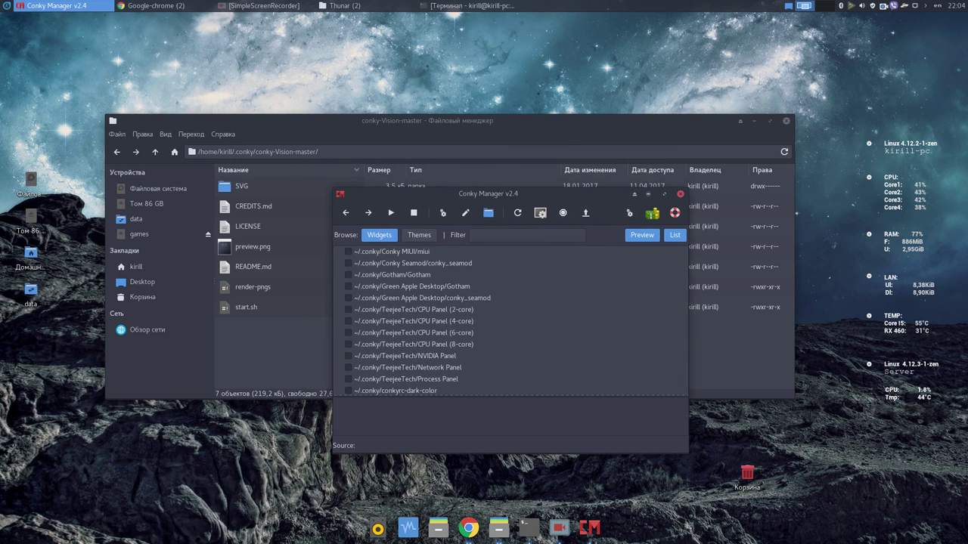
left_click(648, 195)
Step: Open start.sh from conky-Vision-master in Notepadqq, examine its conky launch command, and put the editor and folder windows away
left_click(242, 308)
right_click(242, 308)
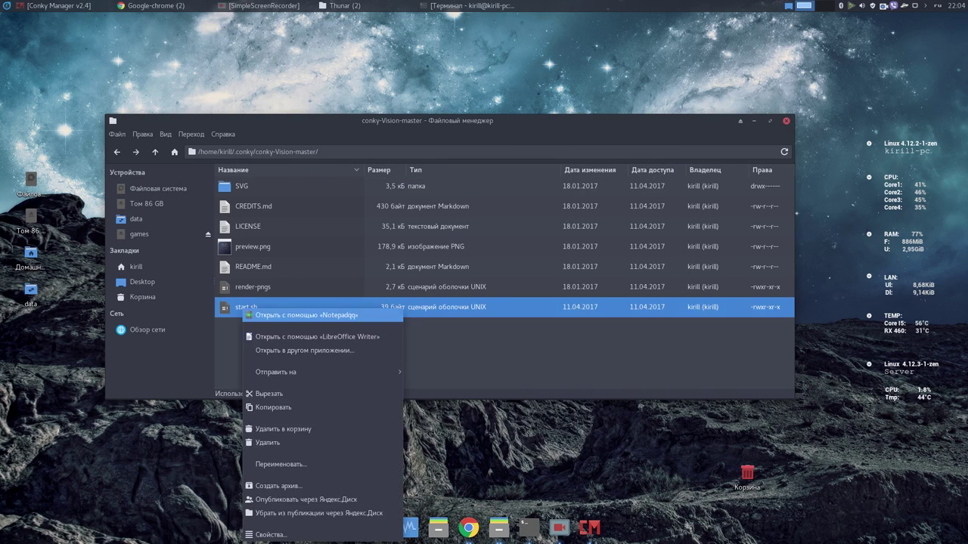
left_click(272, 315)
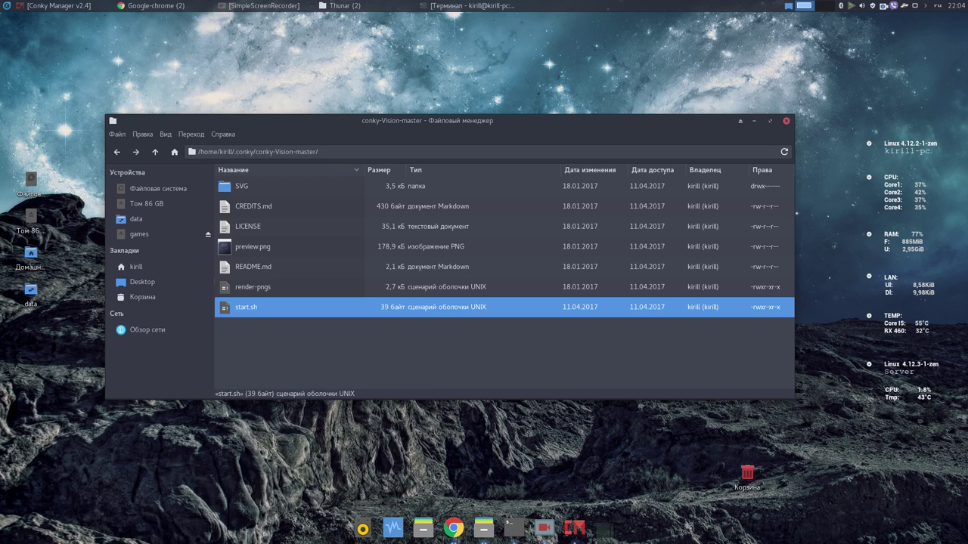
left_click_drag(340, 19, 450, 96)
left_click(240, 157)
key("shift+Home")
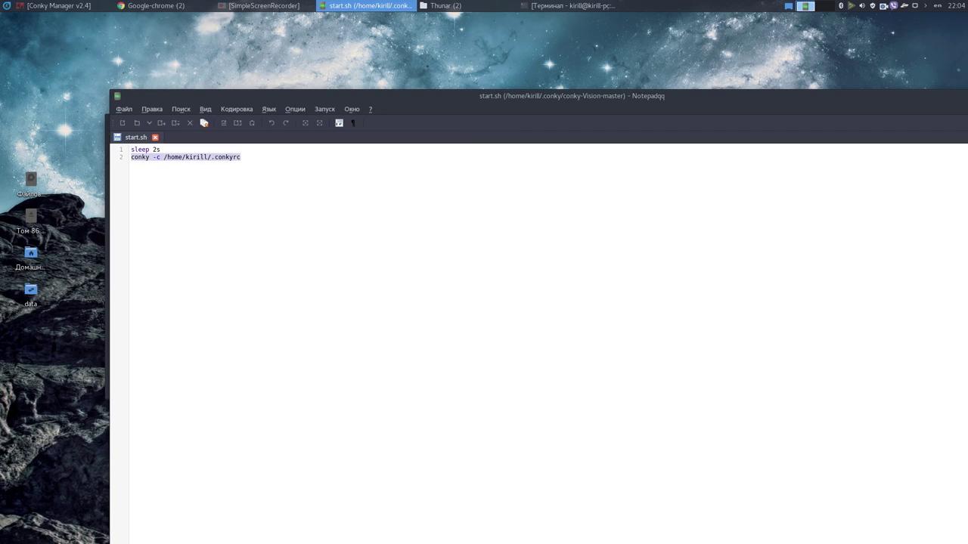
left_click_drag(325, 96, 122, 182)
left_click(866, 183)
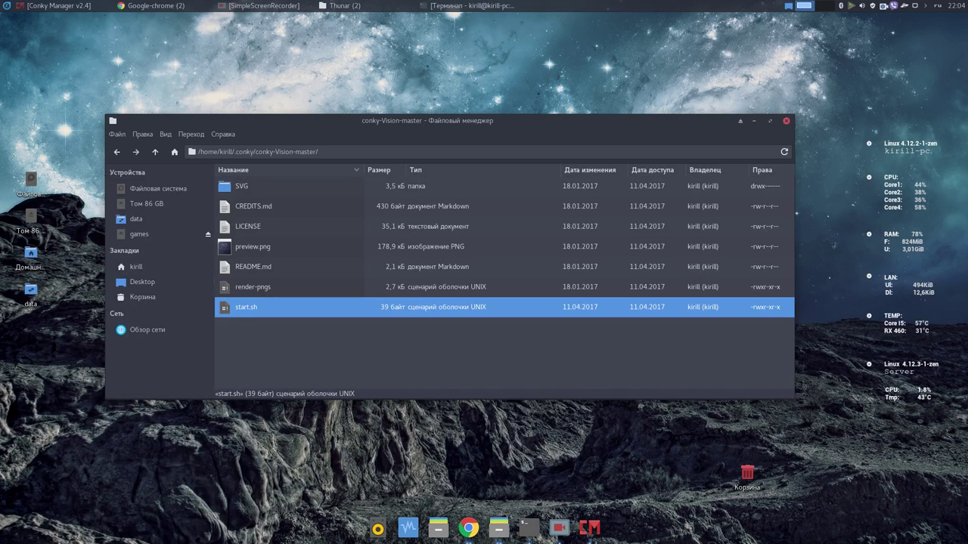
left_click(753, 120)
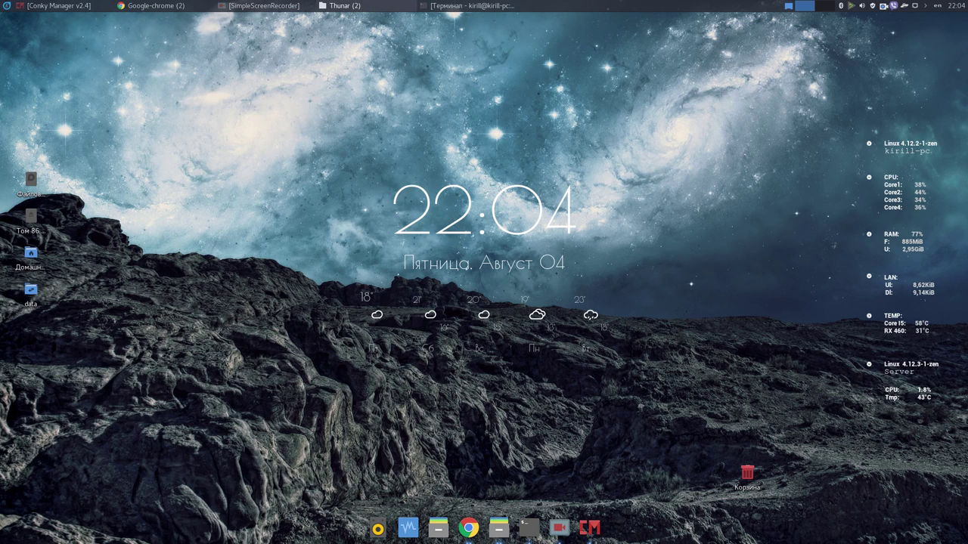
Step: Switch to Chrome, view the DeviantArt pages for Conky-Vision and Conky mini monitor, and return to the desktop
left_click(156, 5)
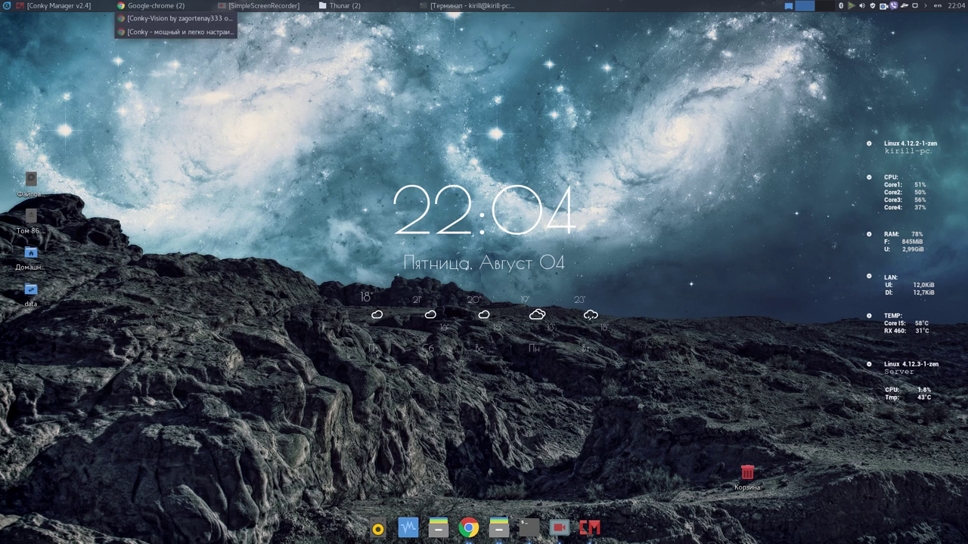
left_click(175, 19)
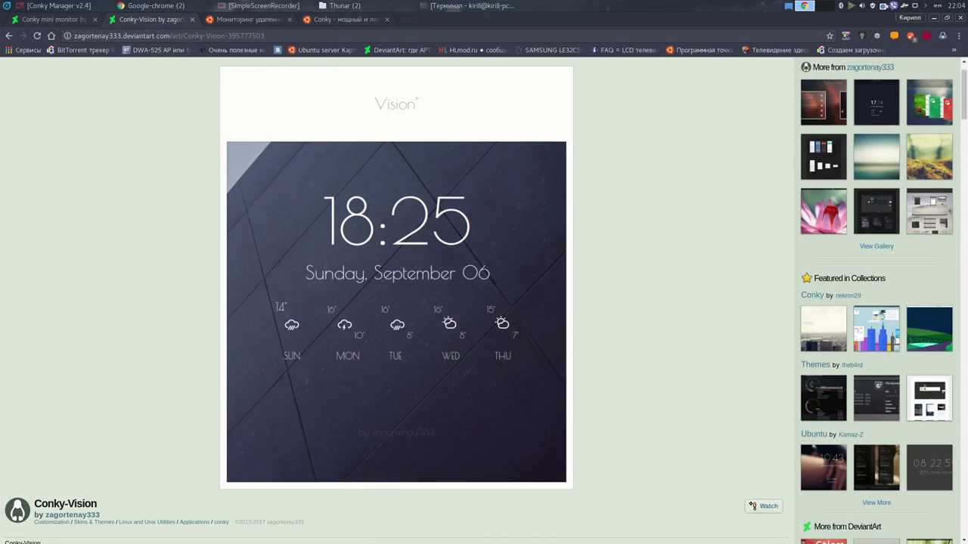
left_click(83, 18)
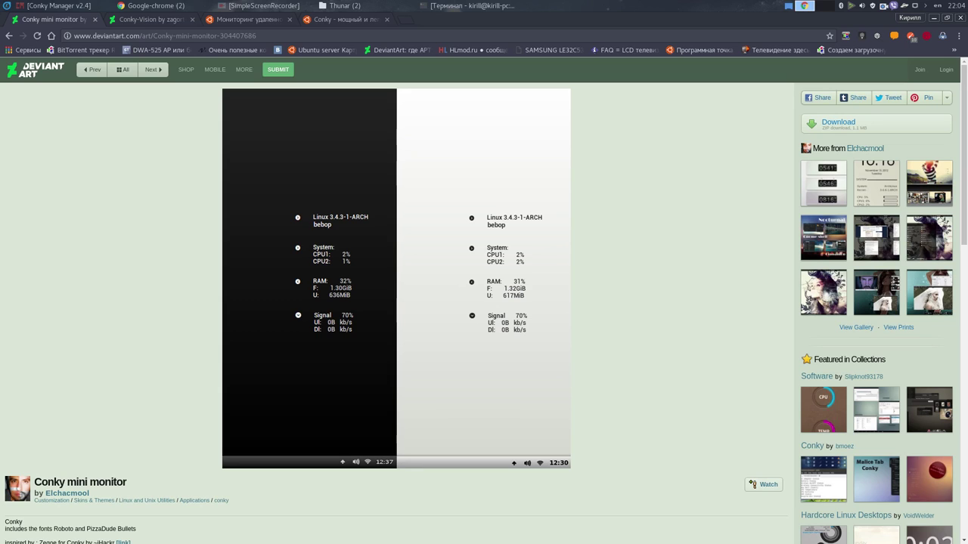
left_click(934, 17)
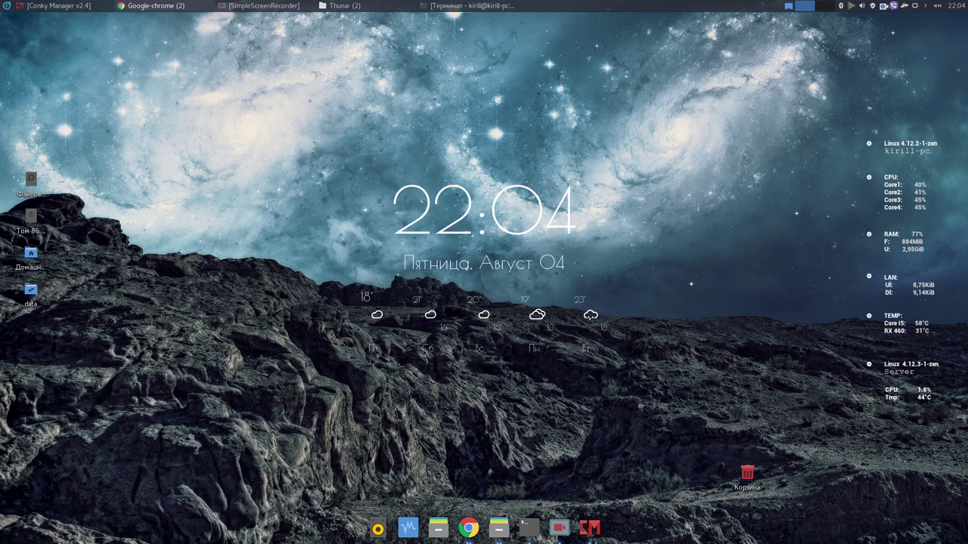
left_click(152, 5)
left_click(174, 18)
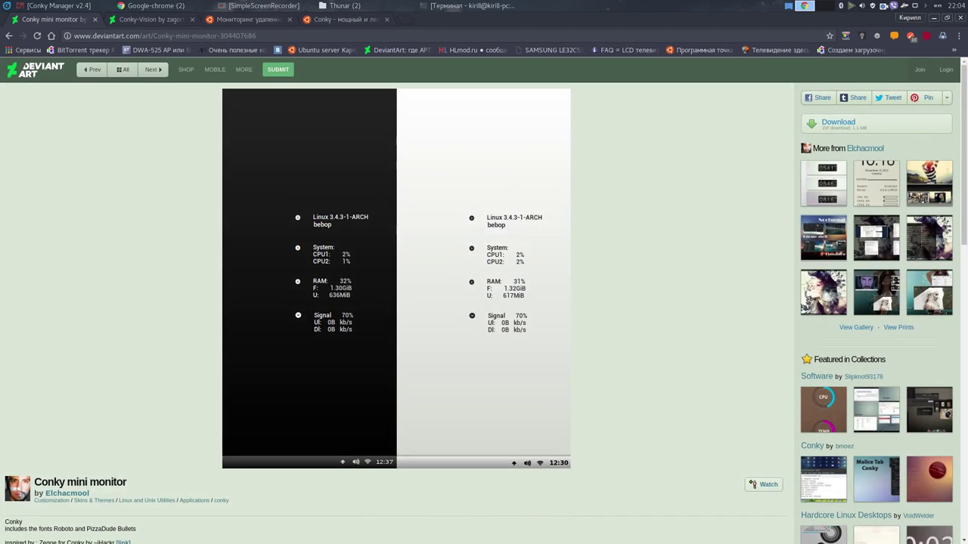
left_click(934, 18)
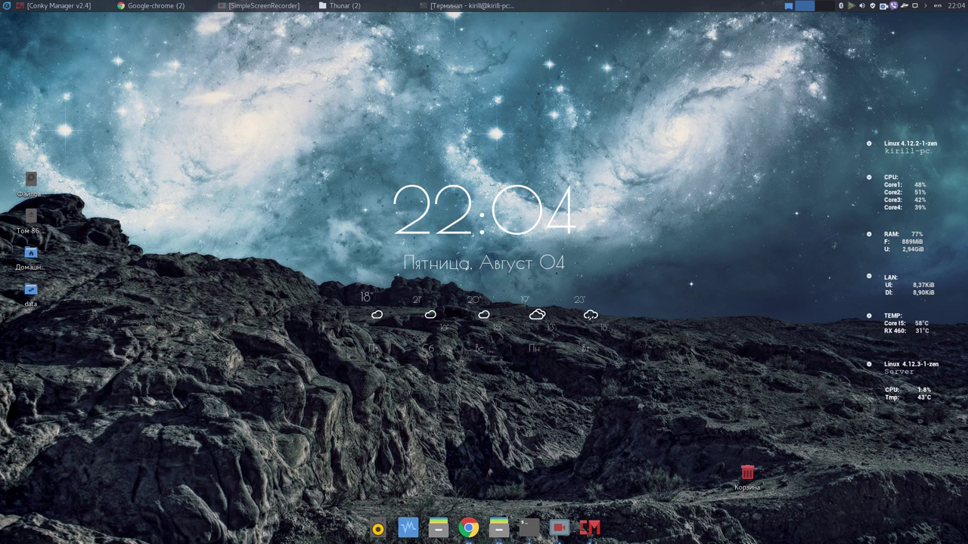
Step: Open conkyrc-light-color from the .conky folder in Notepadqq and go to the section below TEXT
left_click(340, 5)
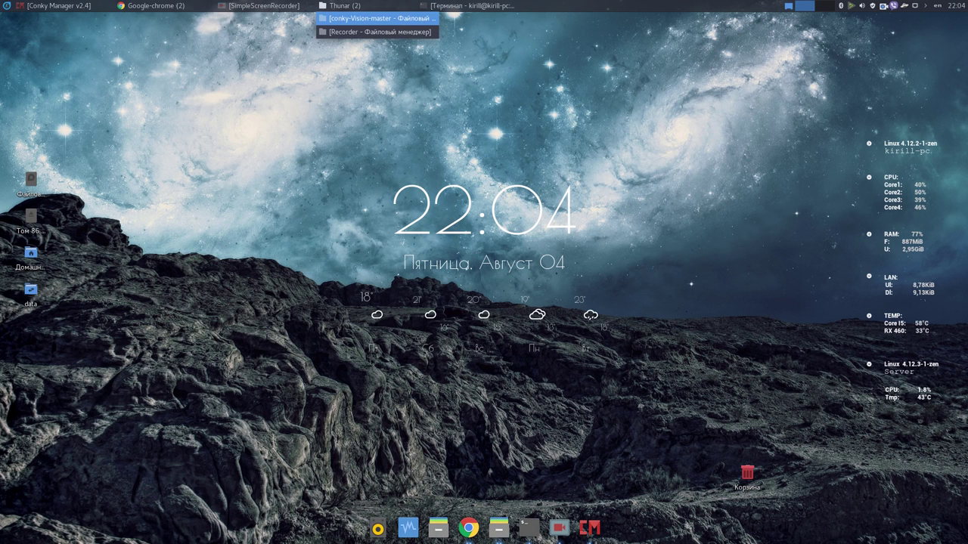
left_click(377, 18)
left_click(116, 152)
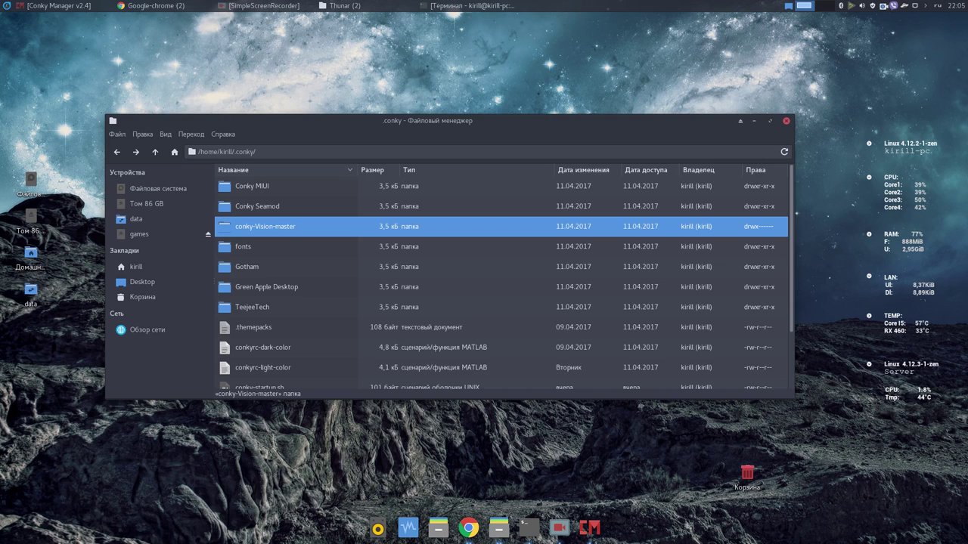
scroll(378, 302, "down", 2)
right_click(263, 299)
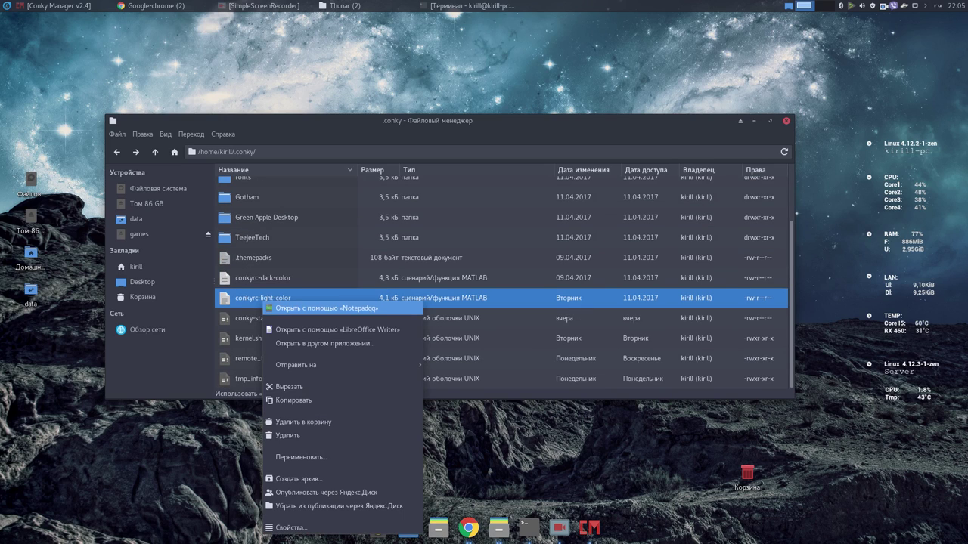
left_click(287, 308)
scroll(484, 302, "down", 10)
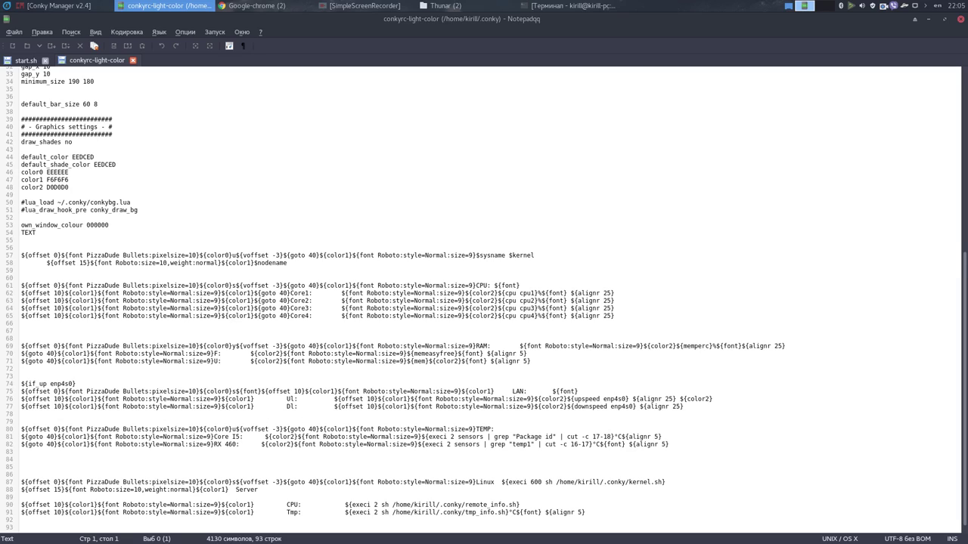
Step: Examine the Core1 to Core4 CPU lines in conkyrc-light-color and compare them with the desktop widget
left_click_drag(501, 293, 539, 316)
left_click(538, 331)
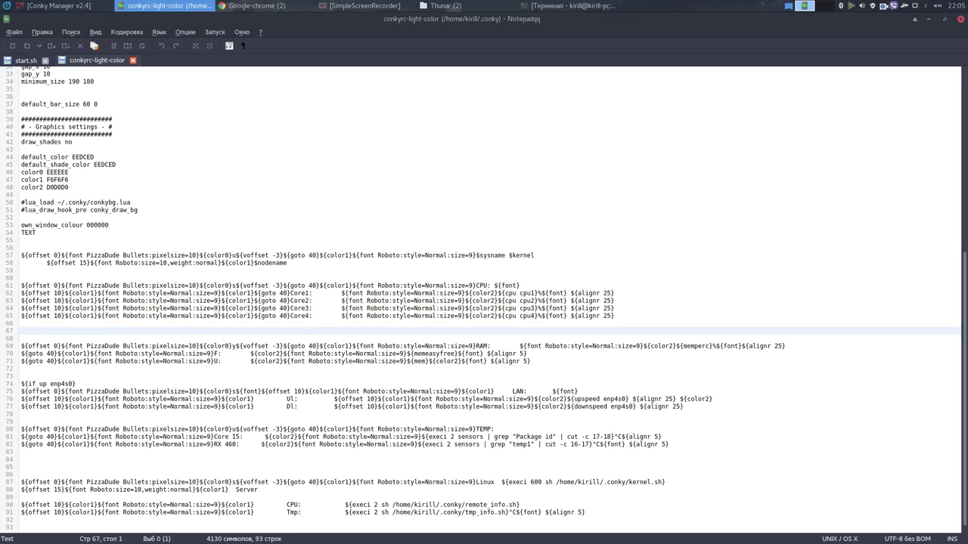
left_click(928, 20)
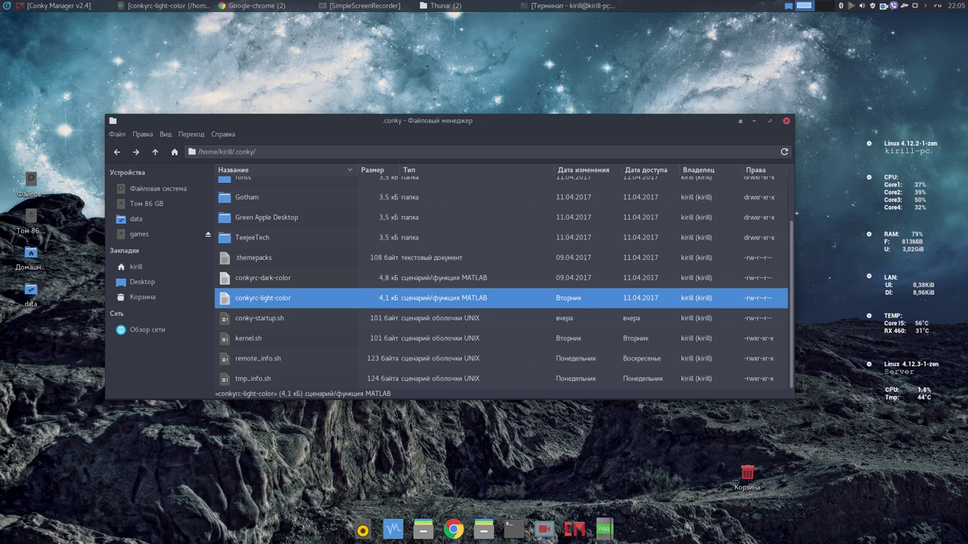
left_click(253, 6)
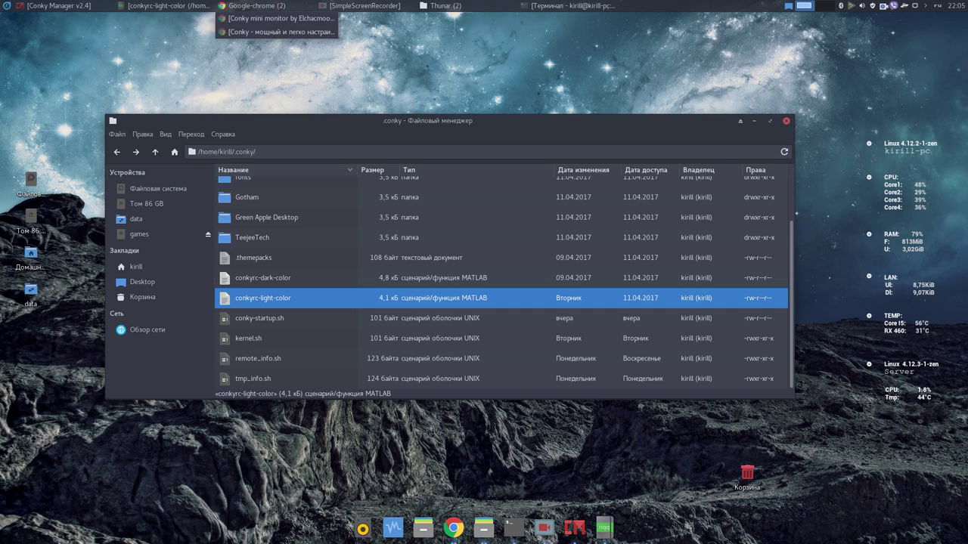
left_click(166, 5)
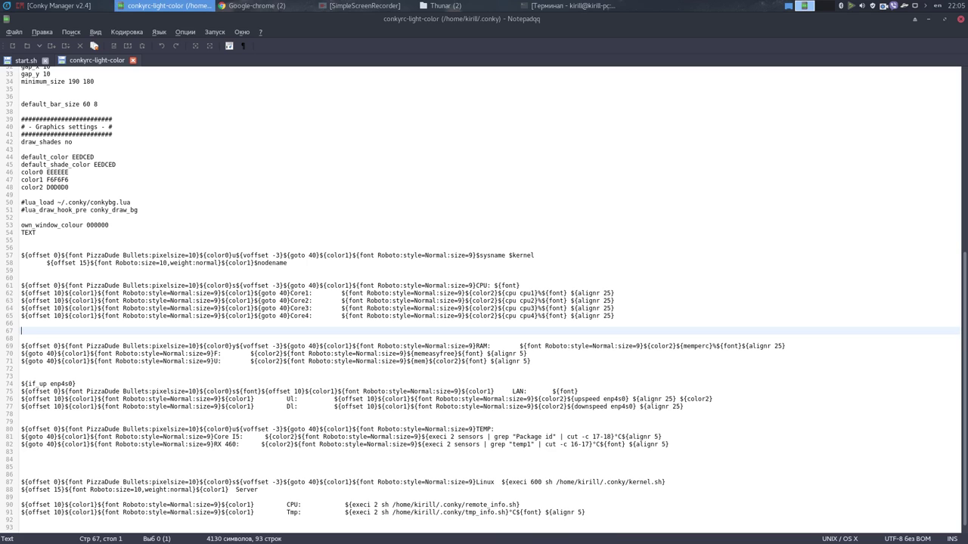
left_click_drag(497, 308, 537, 316)
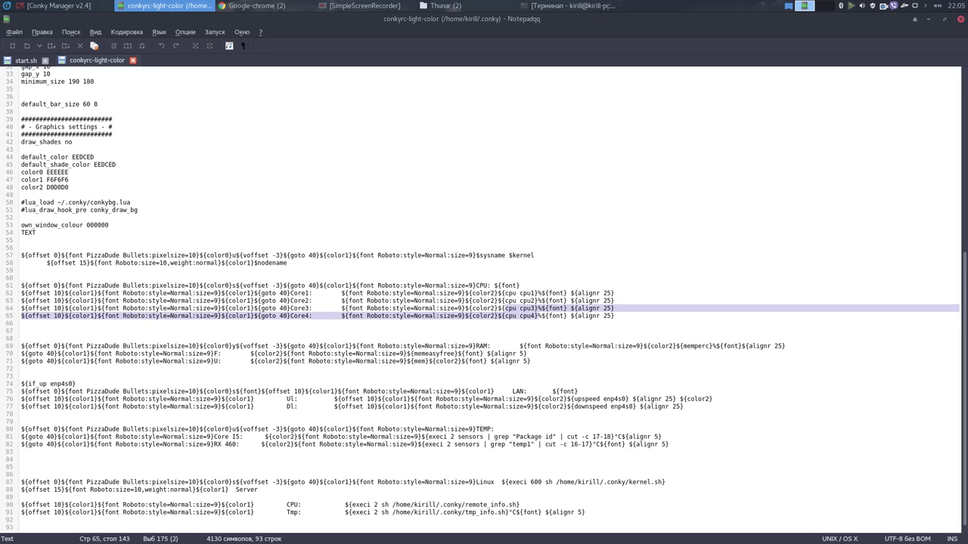
left_click(622, 315)
left_click(929, 19)
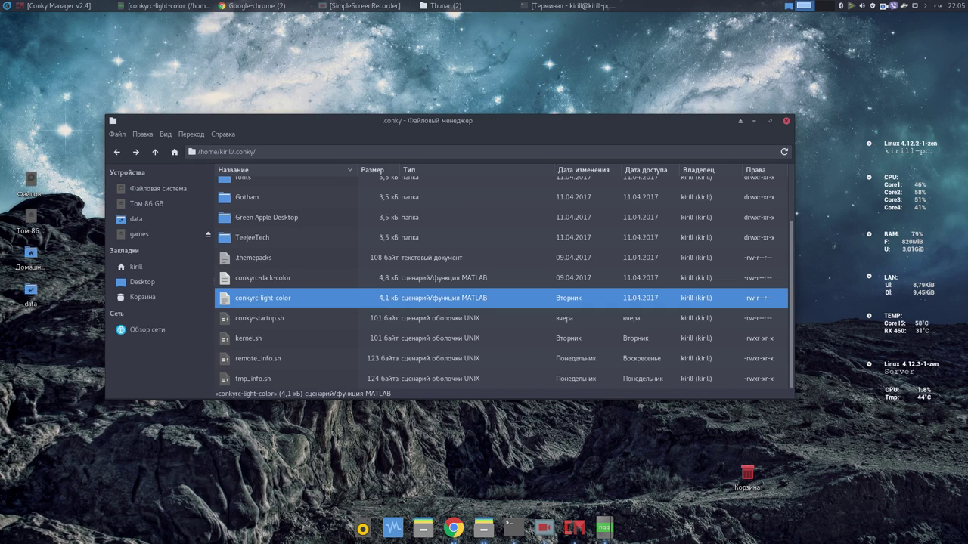
Step: Return to conkyrc-light-color and highlight the Core I5 temperature command execi 2 sensors | grep "Package id" | cut -c 17-18
left_click(165, 6)
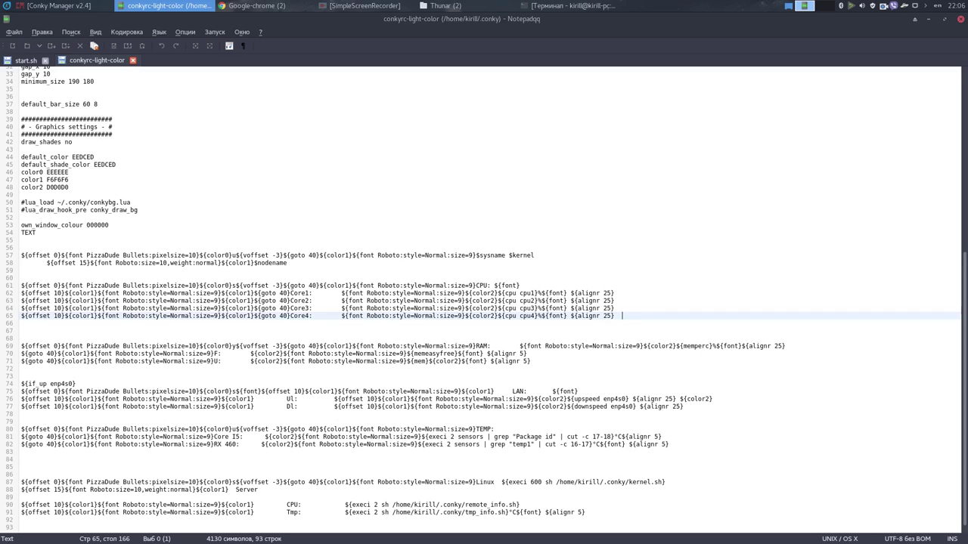
left_click_drag(428, 437, 613, 437)
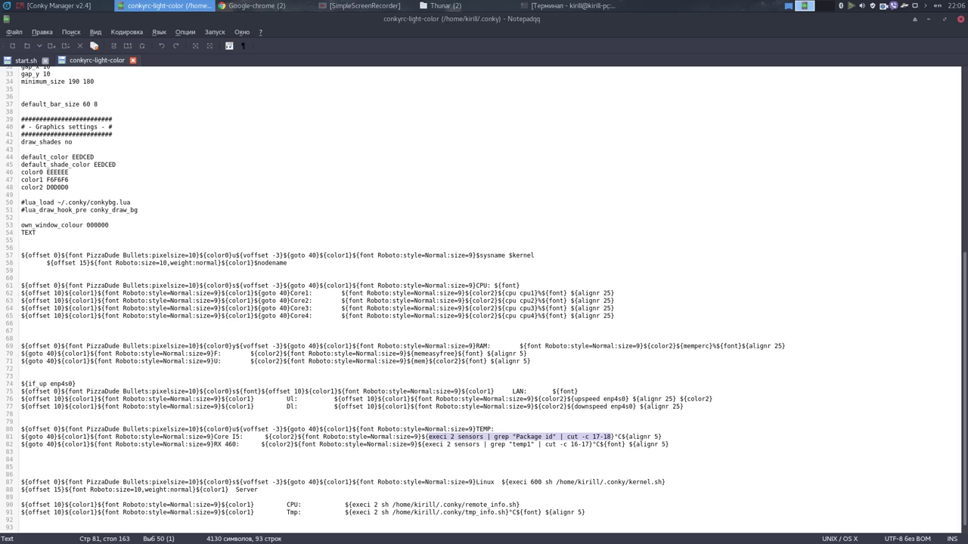
left_click(533, 437)
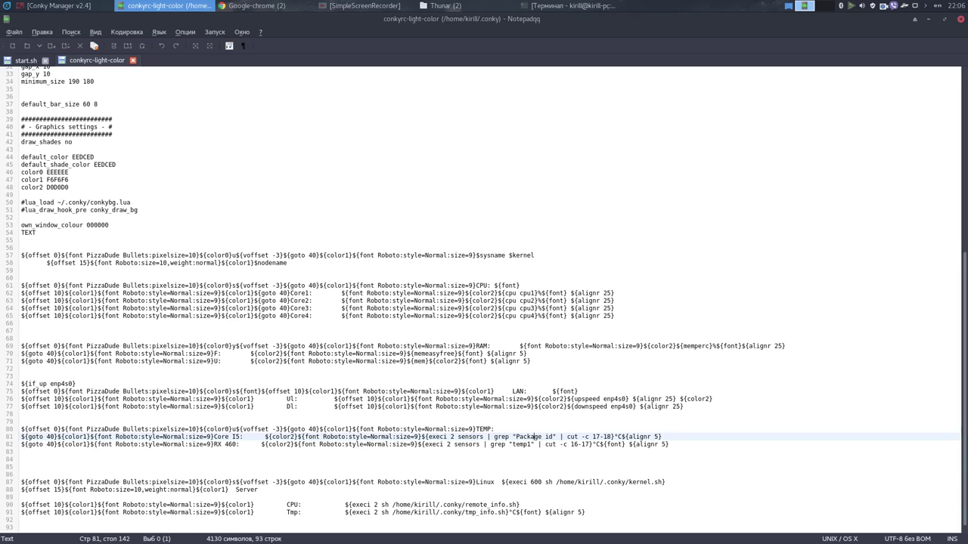
Step: Switch to the terminal, run the sensors command, and position the window above the configuration's TEMP lines
left_click(567, 5)
left_click_drag(567, 115, 408, 125)
type("sensors")
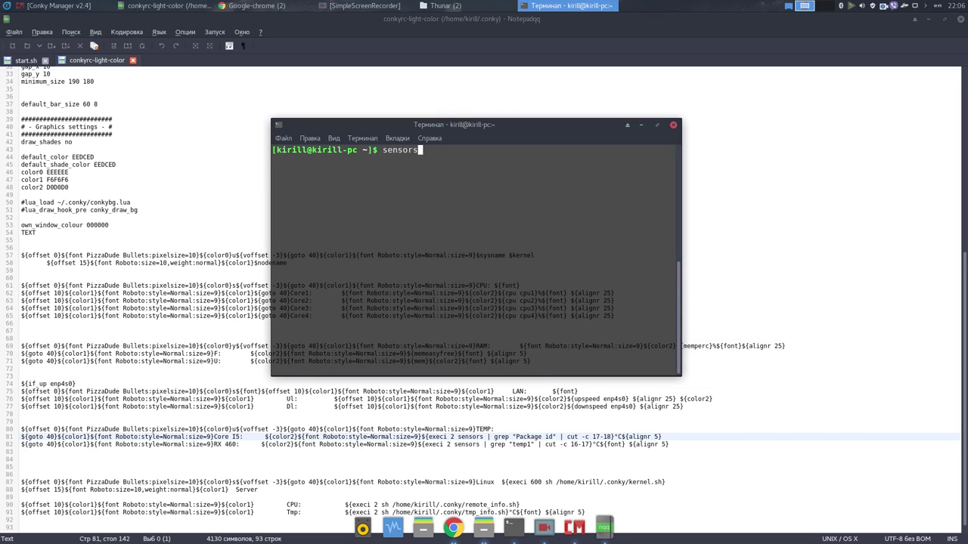
key("Return")
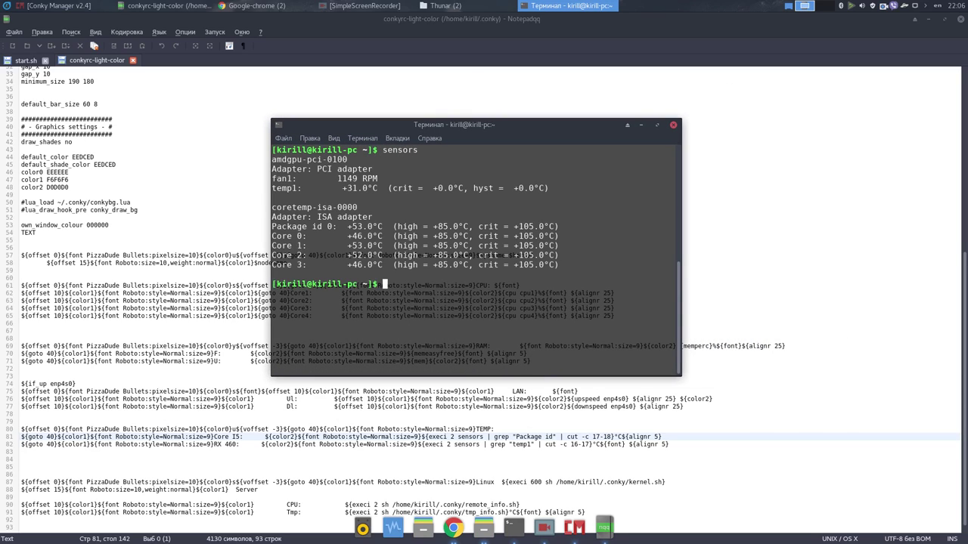
mouse_move(408, 125)
left_mouse_down()
mouse_move(377, 105)
mouse_move(394, 122)
left_mouse_up()
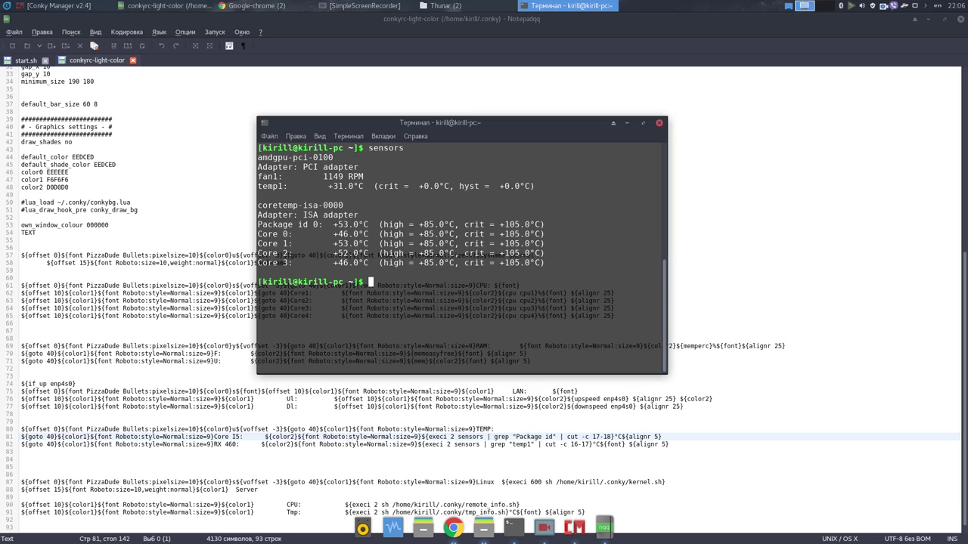
Step: Compare the Core I5 filter "Package id" with the Package id 0 line of the sensors output and highlight the cut range 17-18
left_click_drag(516, 438, 553, 445)
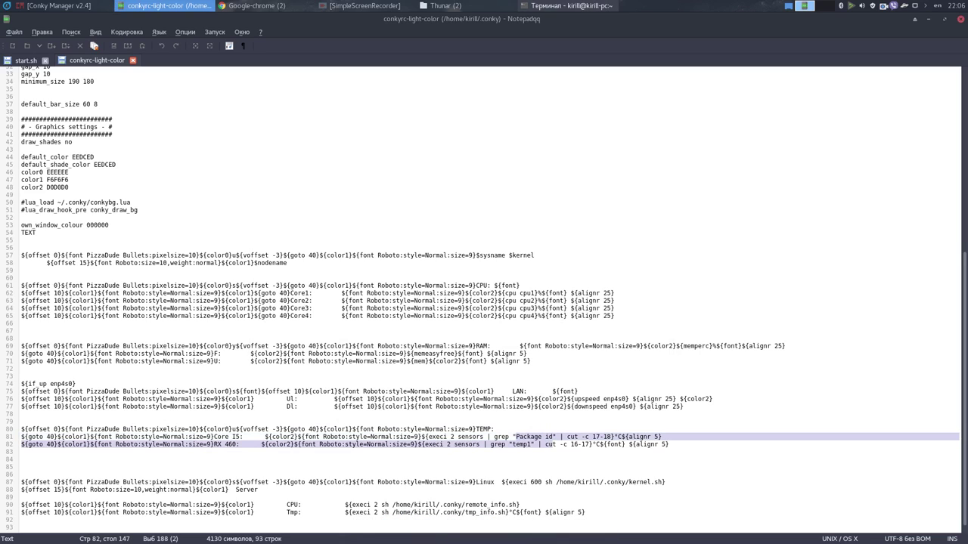
left_click(567, 6)
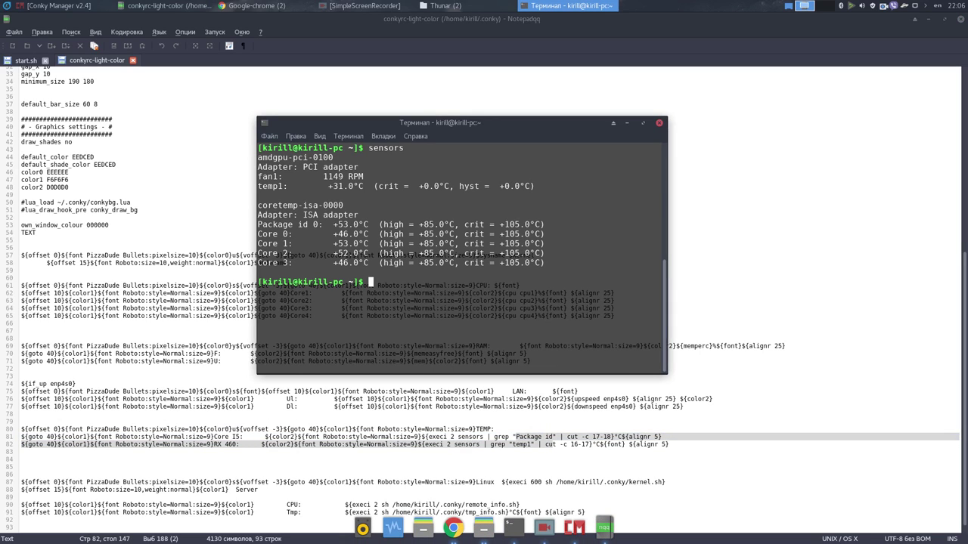
left_click_drag(258, 225, 313, 225)
left_click(574, 437)
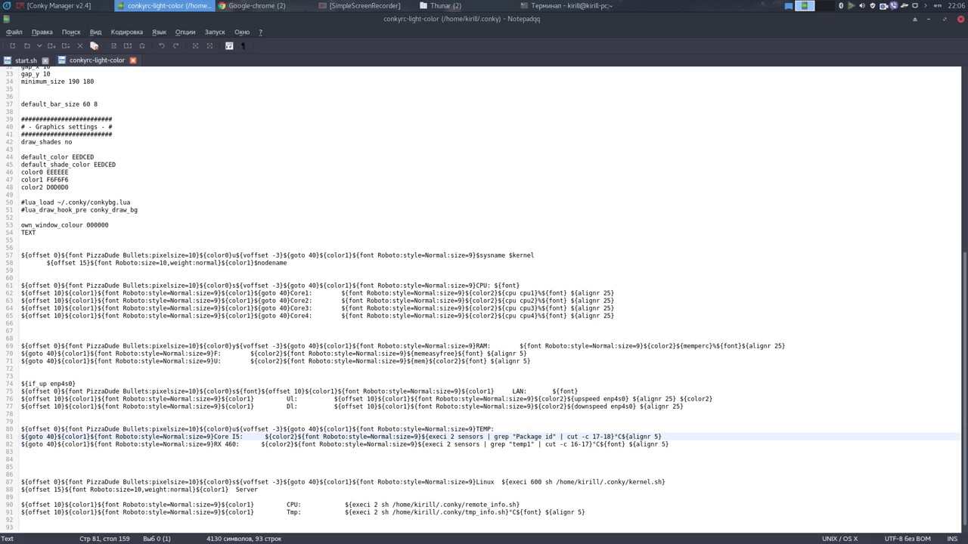
left_click_drag(593, 437, 611, 438)
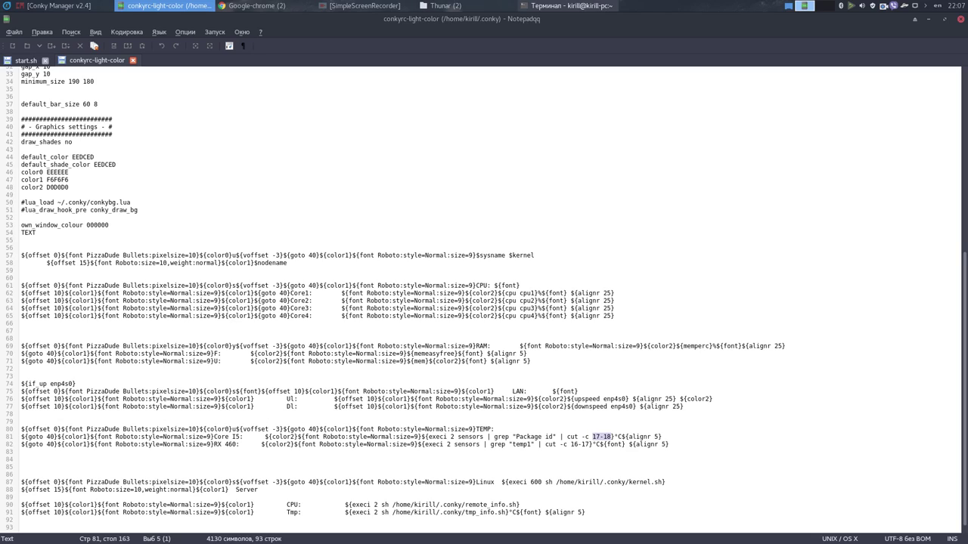
Step: Compare the RX 460 filter "temp1" with the temp1 line of the sensors output in the terminal, and minimize the terminal
left_click(519, 445)
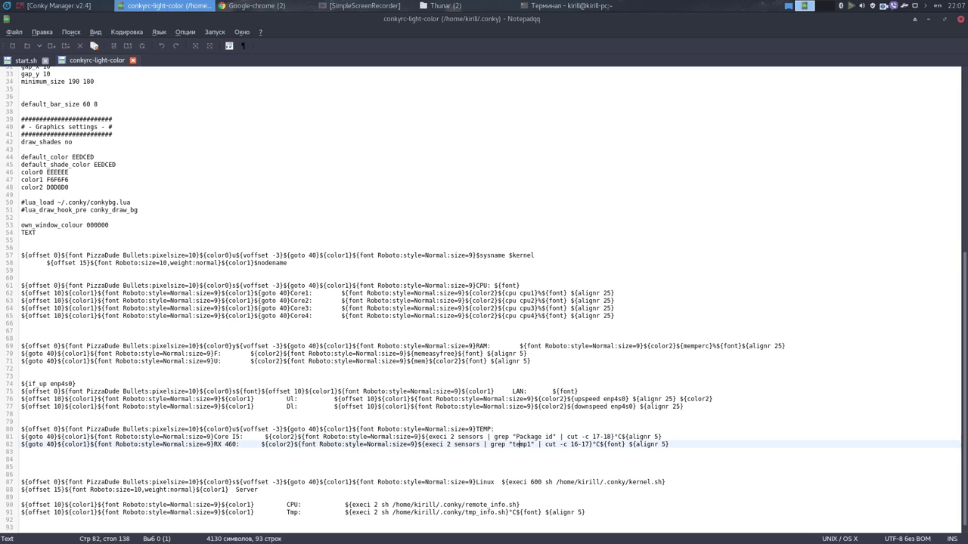
left_click(568, 6)
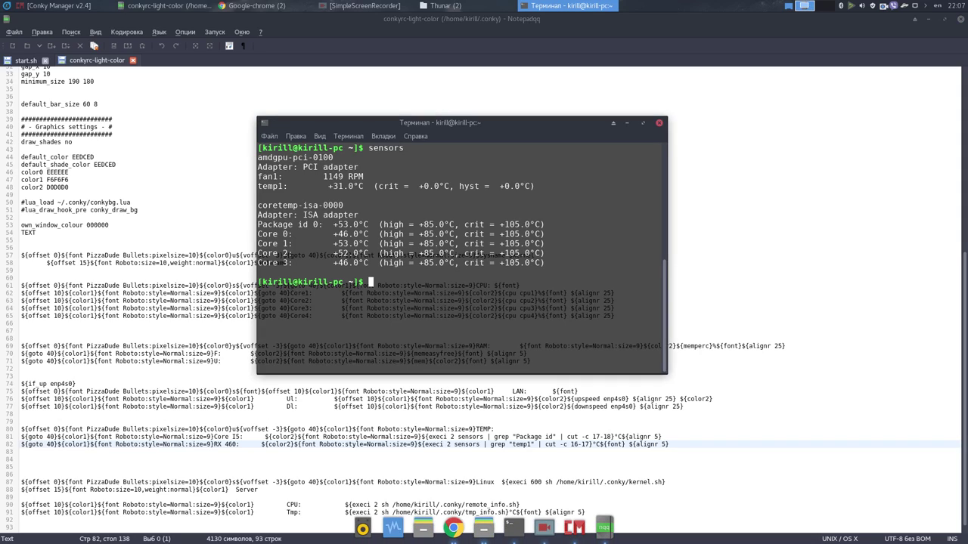
left_click_drag(288, 186, 258, 186)
left_click(262, 186)
left_click_drag(334, 186, 364, 177)
left_click(359, 186)
left_click(627, 122)
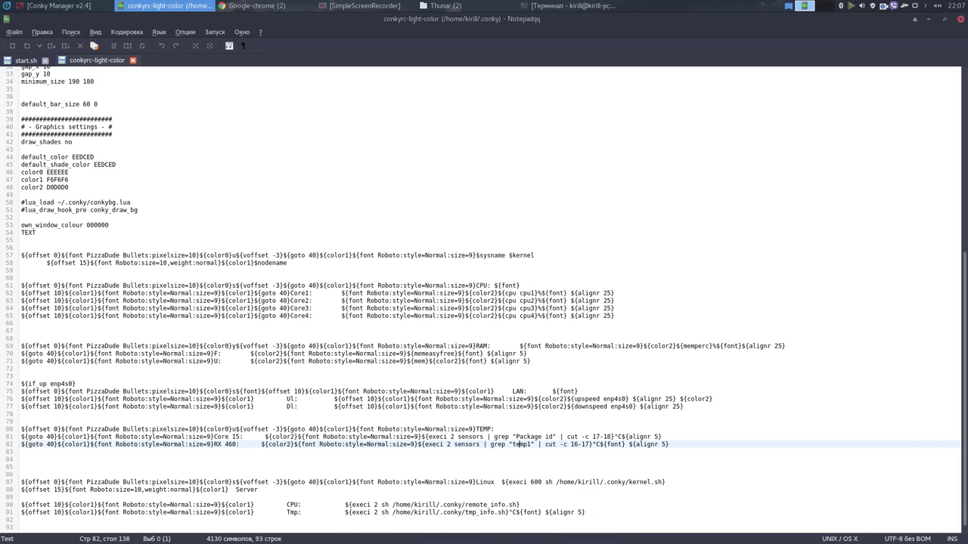
Step: Go to the end of the Server Tmp line, and minimize the editor and file manager to show the desktop widgets
left_click(586, 512)
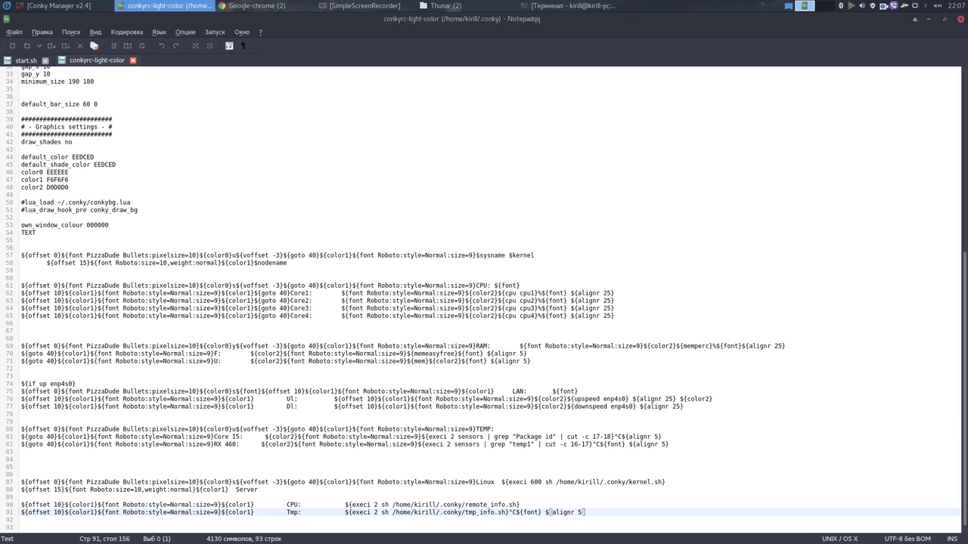
left_click(928, 19)
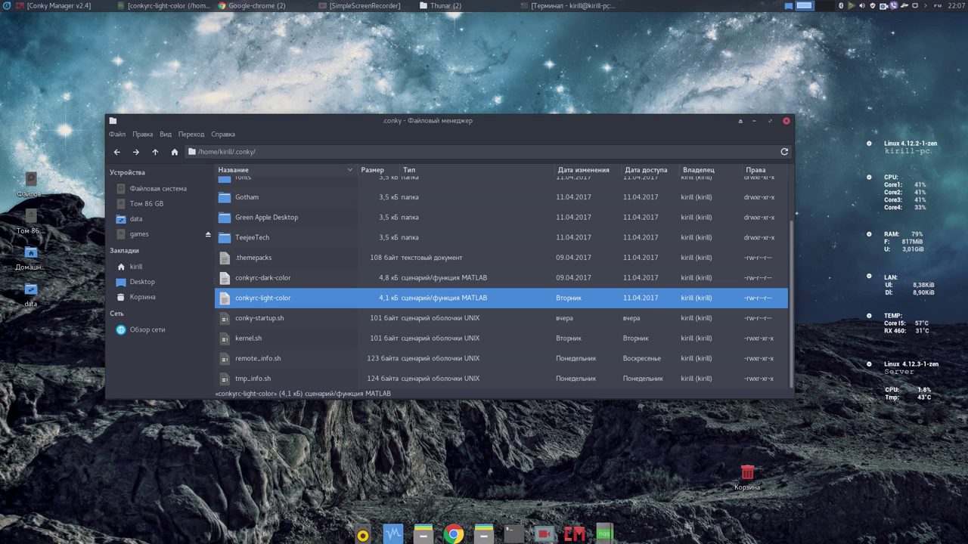
left_click(754, 121)
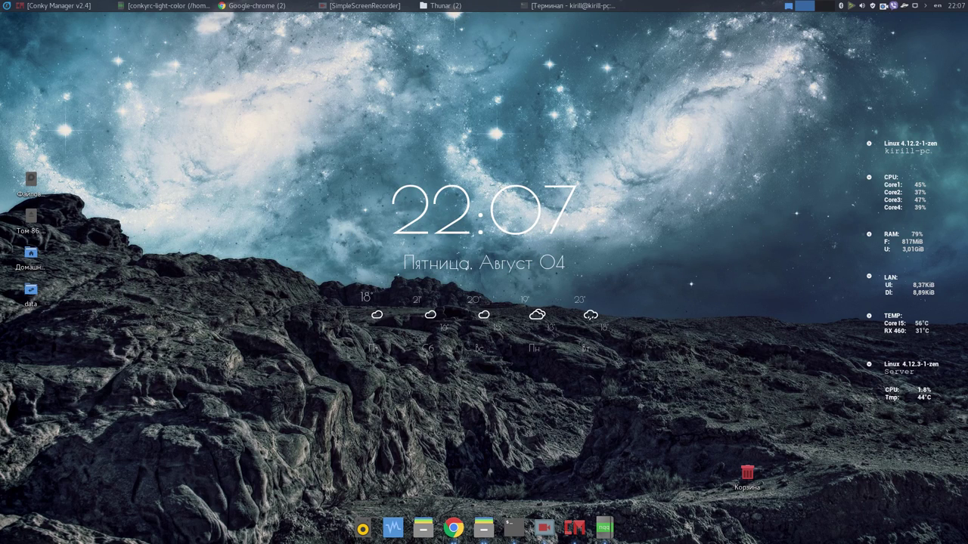
right_click(744, 474)
left_click(718, 472)
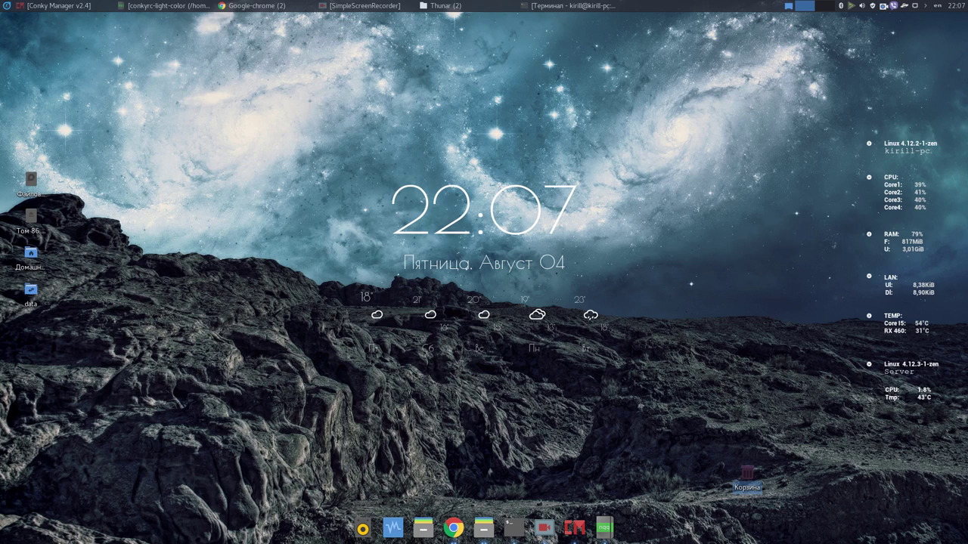
key("Escape")
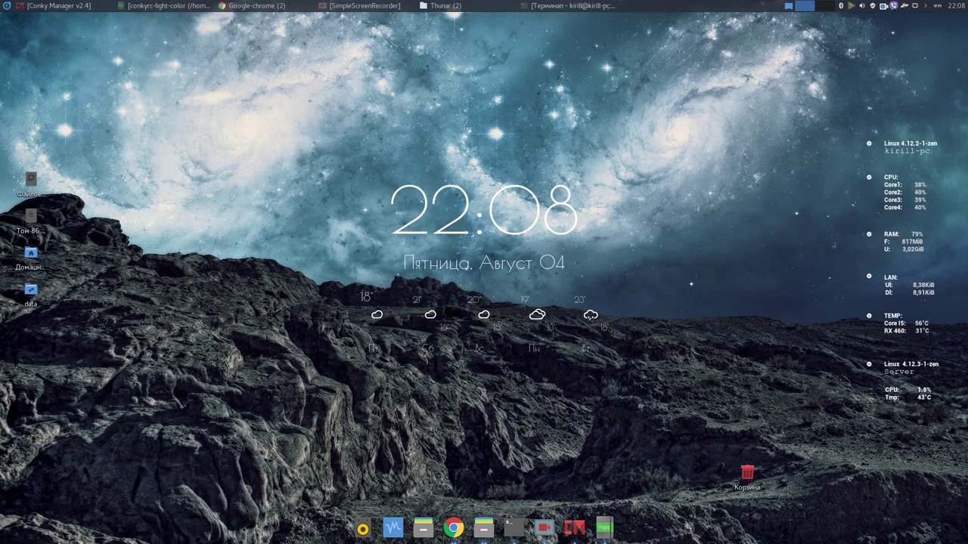
Step: Switch to Chrome, go to the help.ubuntu.ru remote_monitor_conky article, and highlight its whole remote_info.sh script
left_click(252, 5)
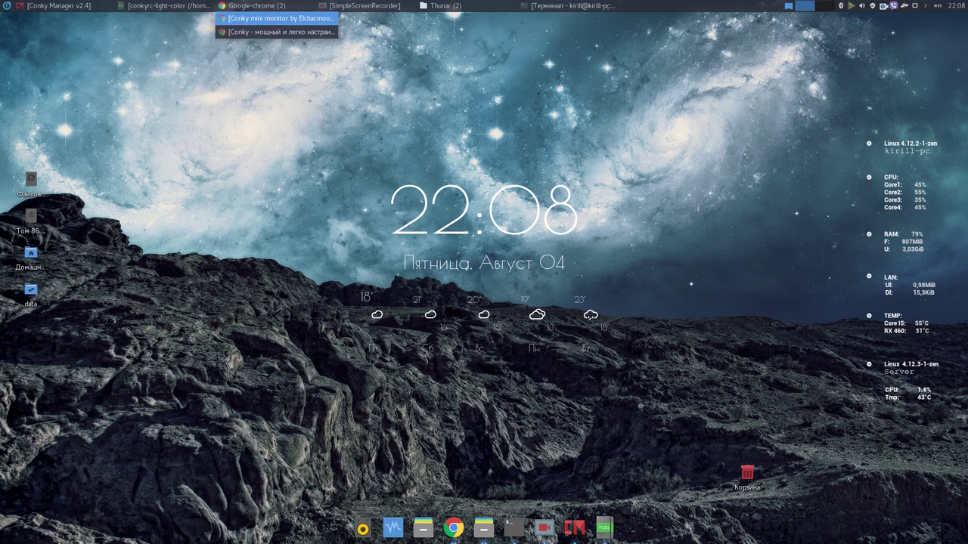
left_click(276, 19)
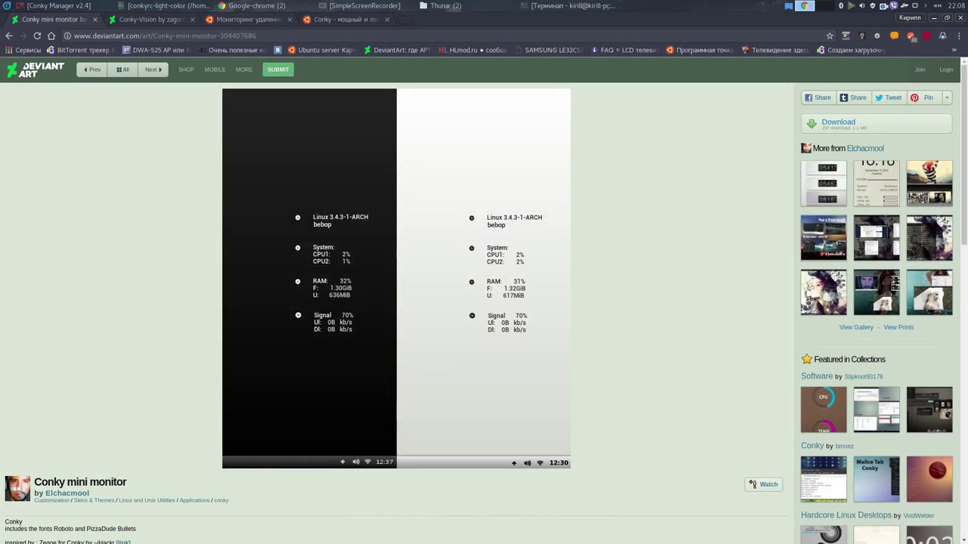
left_click(253, 19)
scroll(480, 302, "down", 5)
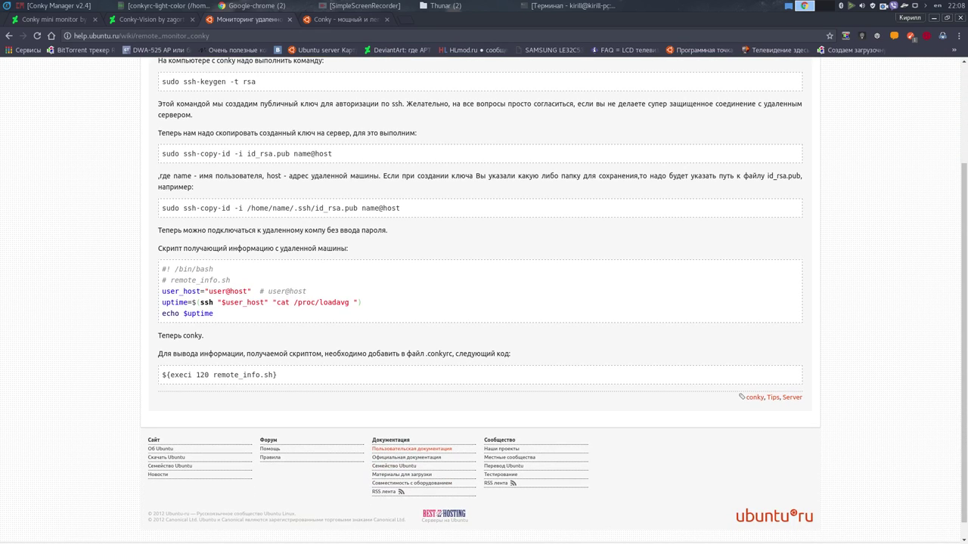
scroll(484, 302, "up", 1)
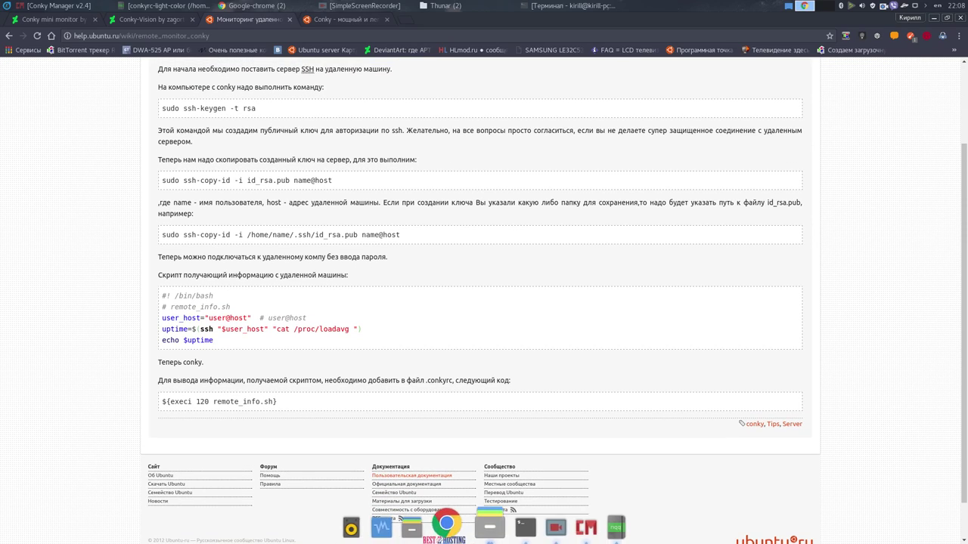
left_click_drag(162, 296, 214, 341)
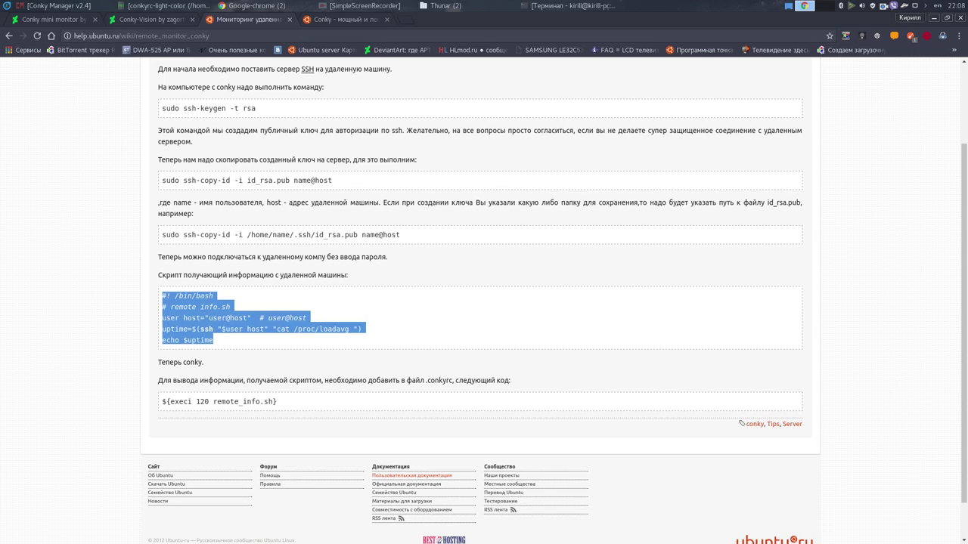
Step: Copy cat /proc/loadavg from the article's script and run it in the terminal
left_click_drag(277, 328, 349, 328)
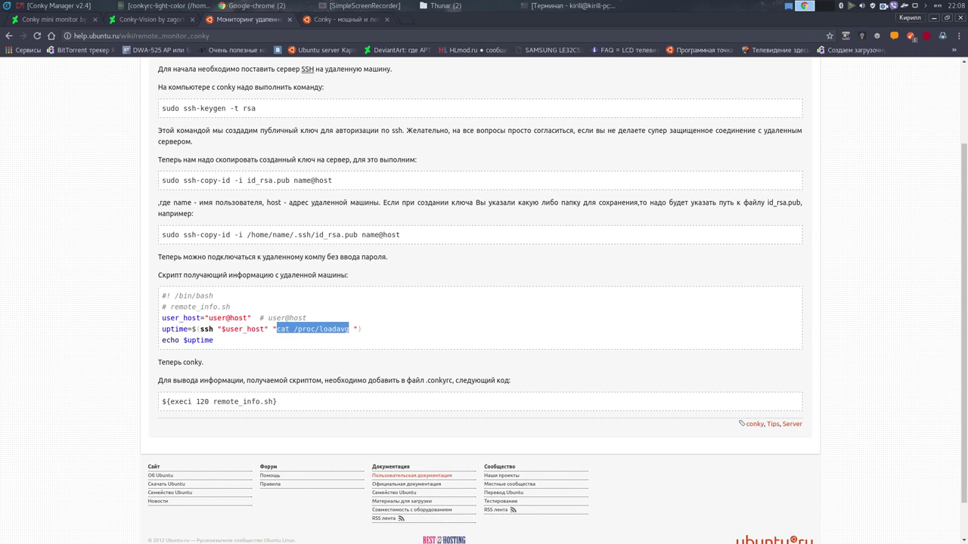
right_click(335, 332)
left_click(363, 339)
left_click(568, 6)
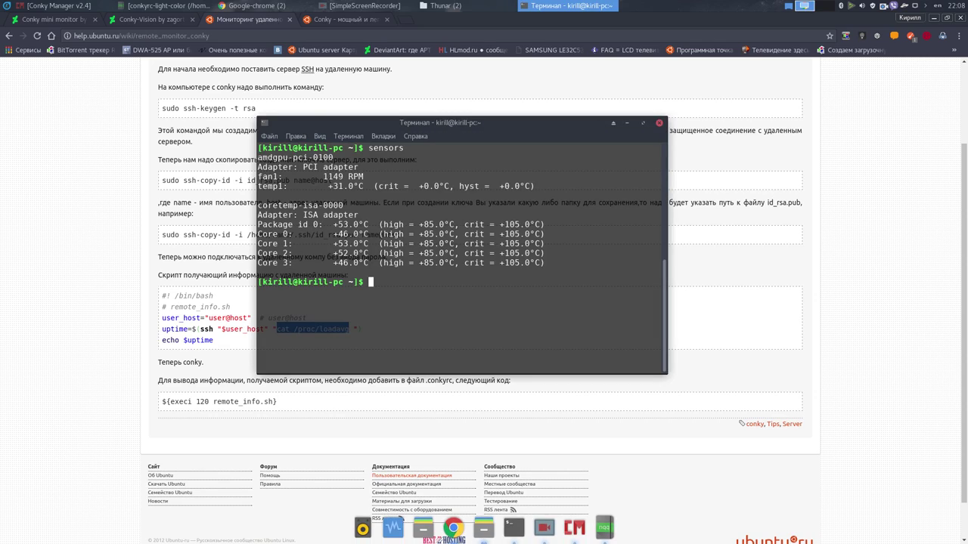
right_click(445, 254)
left_click(476, 311)
key("Return")
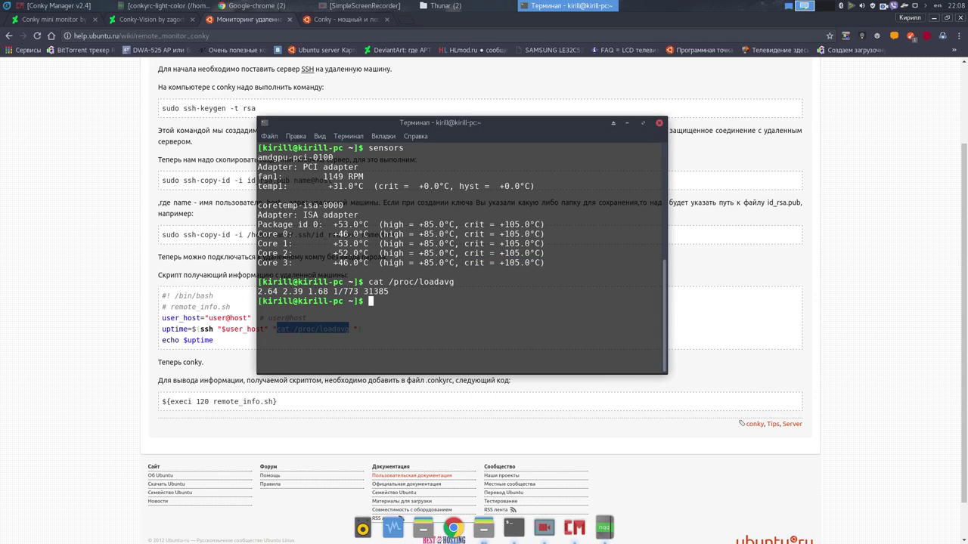
Step: Highlight the load average output line, minimize the terminal, and review the article's SSH setup and execi instructions
left_click_drag(258, 292, 400, 293)
left_click(401, 292)
left_click(627, 122)
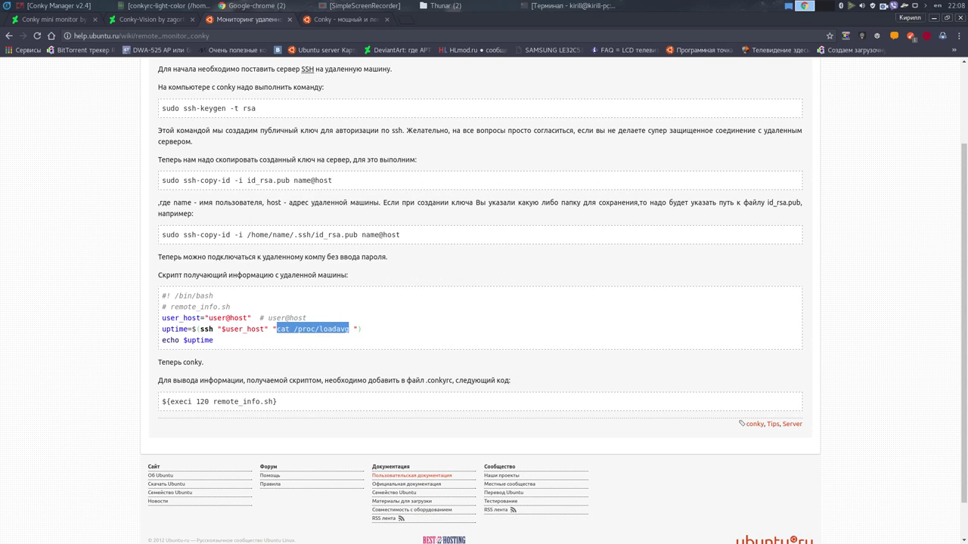
scroll(480, 303, "up", 1)
scroll(480, 303, "down", 3)
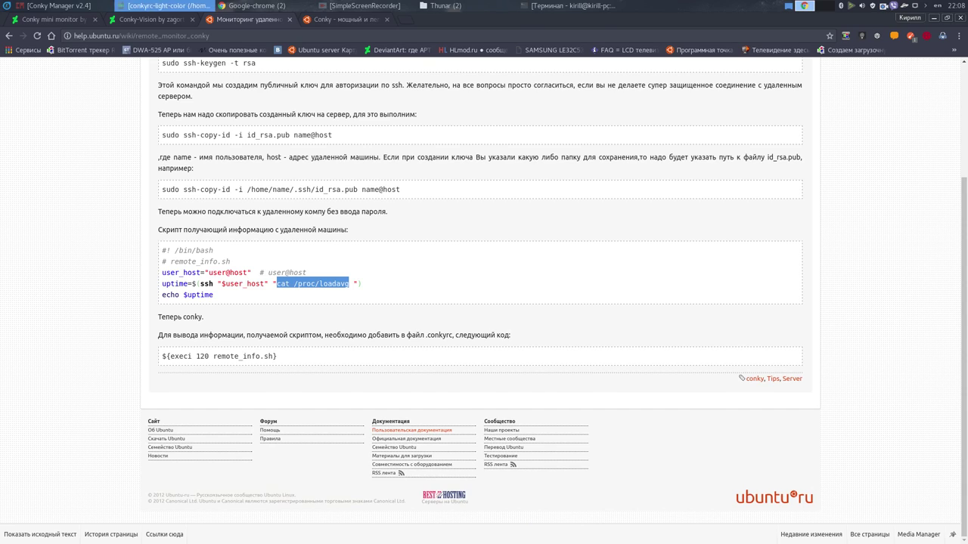
Step: Return to the .conky folder in the file manager and open remote_info.sh with Notepadqq
left_click(166, 6)
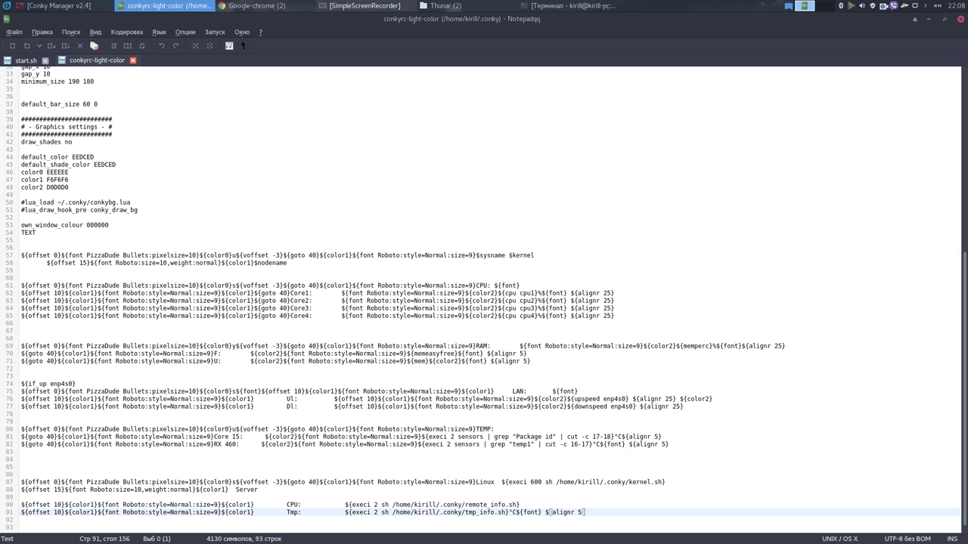
left_click(445, 5)
left_click(476, 18)
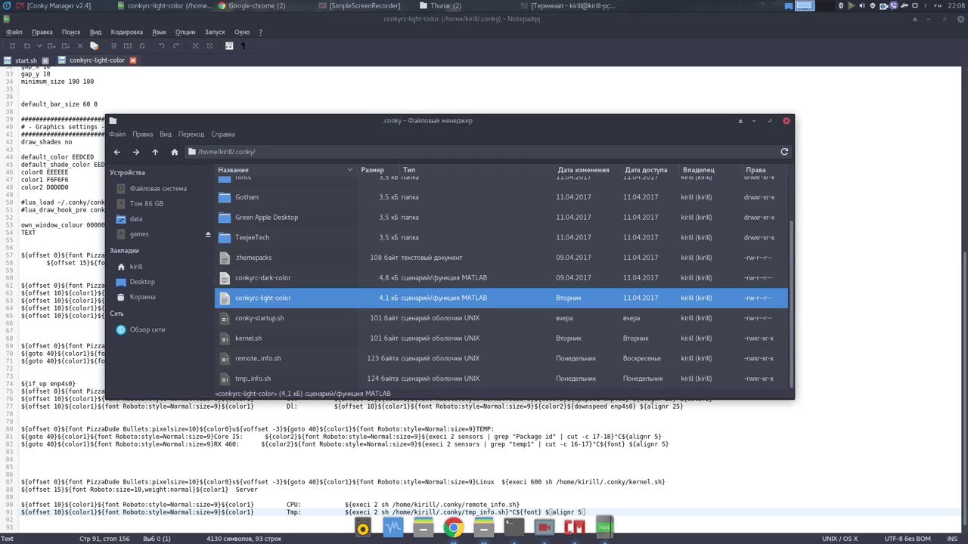
left_click(258, 358)
right_click(278, 358)
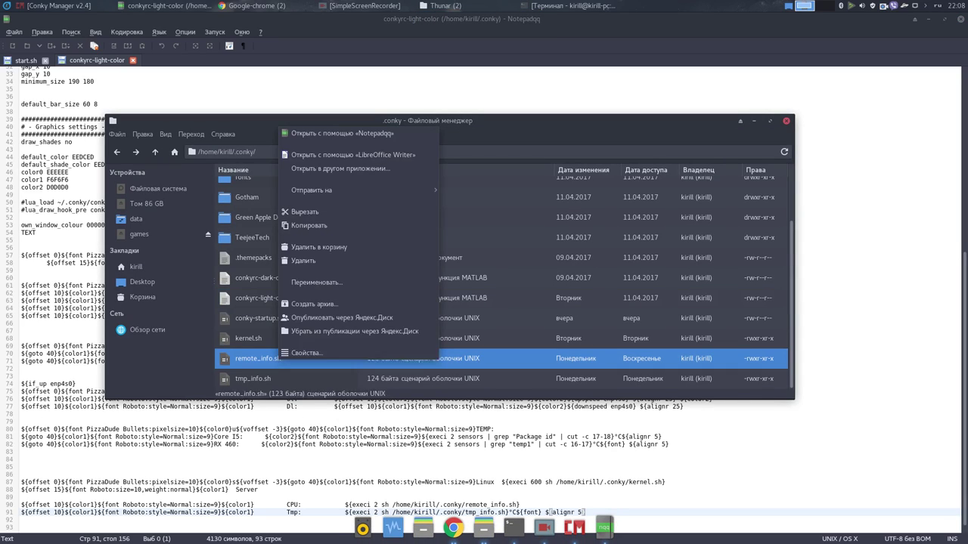
left_click(342, 133)
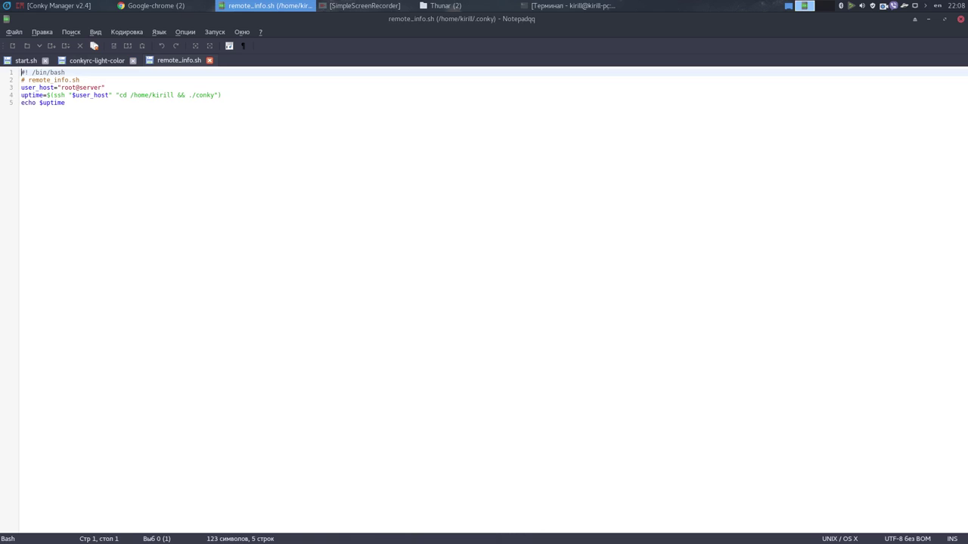
Step: Examine the ssh line calling ./conky and the echo $uptime line in remote_info.sh, and close the editor
left_click(66, 103)
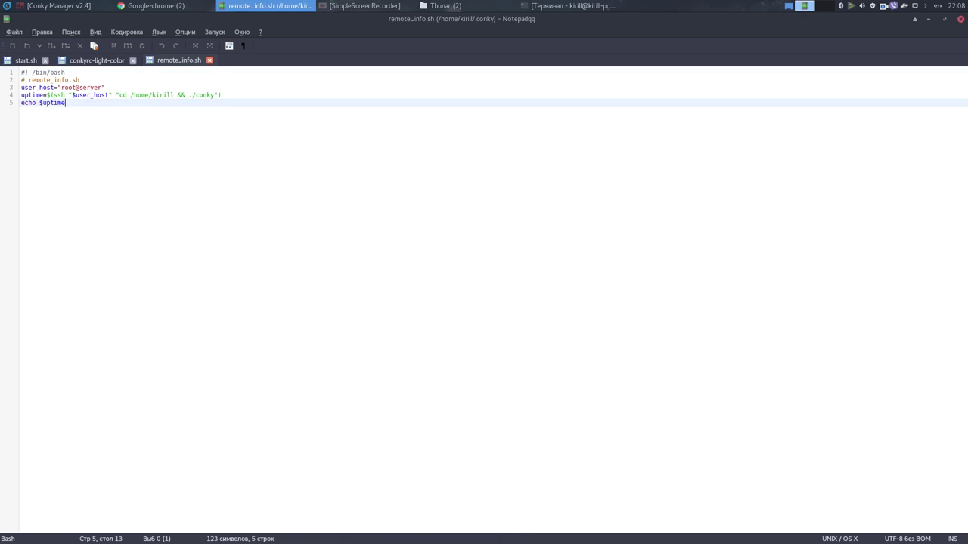
left_click(189, 95)
left_click(66, 103)
left_click(960, 19)
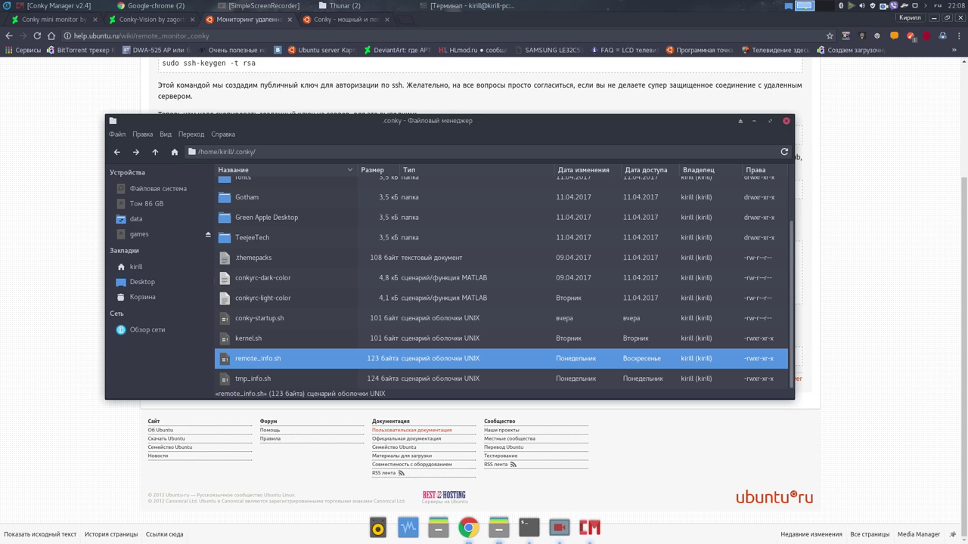
Step: Open tmp_info.sh from the .conky folder in Notepadqq, with the browser window minimized
left_click(254, 379)
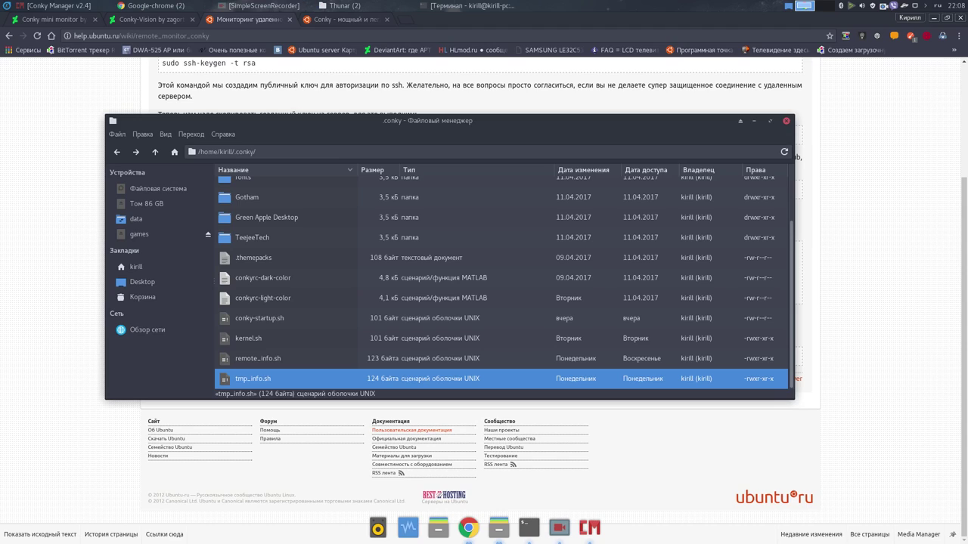
left_click(935, 18)
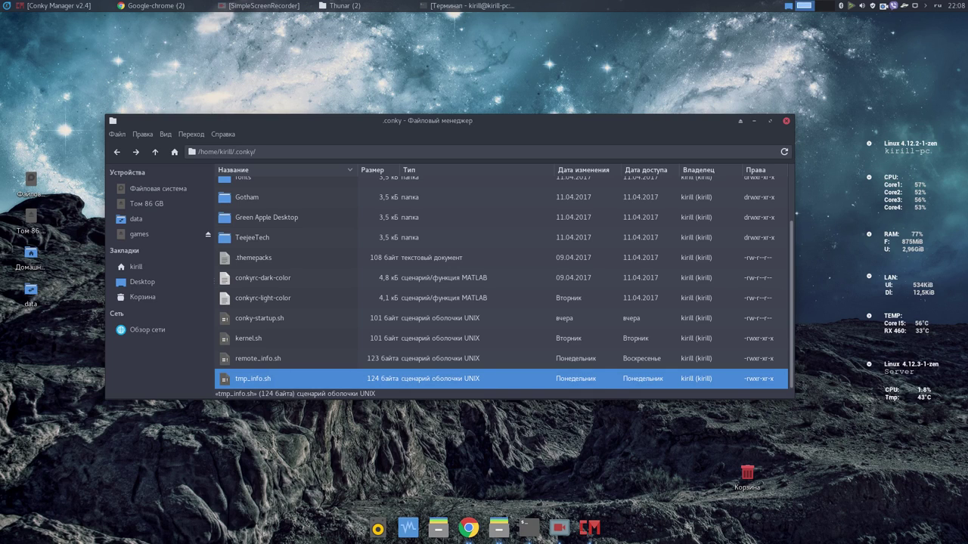
key("Return")
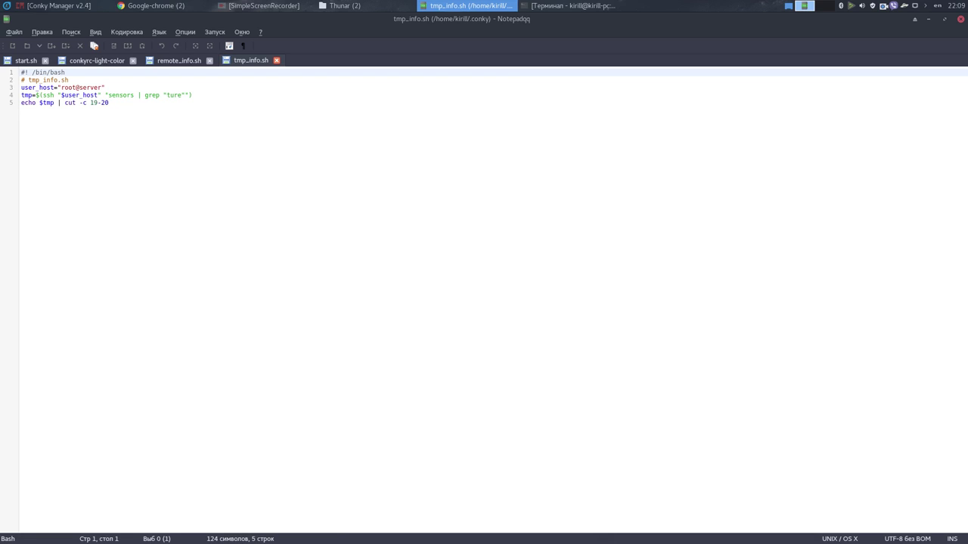
Step: Select and copy the sensors | grep "ture command text from the ssh line of tmp_info.sh
left_click_drag(111, 95, 181, 95)
left_click(168, 95)
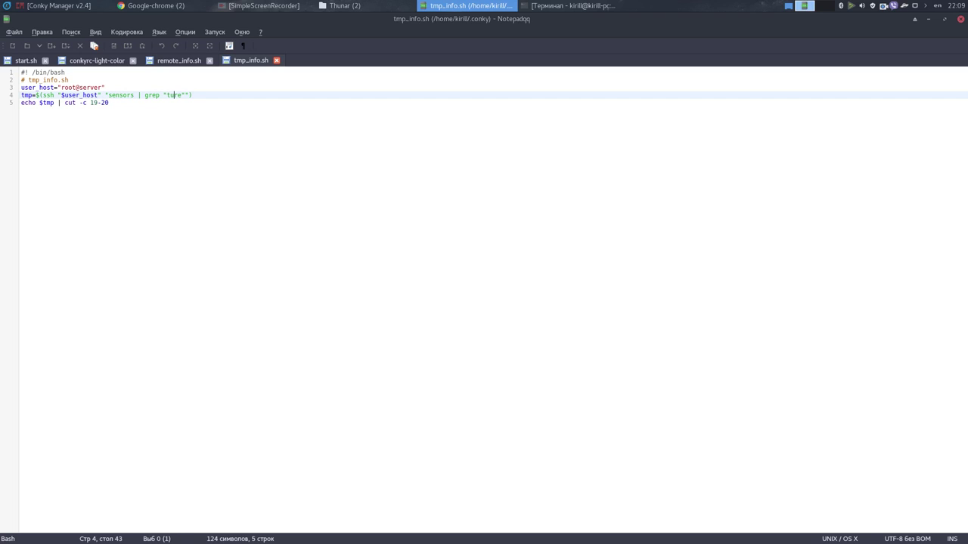
mouse_move(108, 95)
left_mouse_down()
mouse_move(186, 95)
mouse_move(108, 96)
left_mouse_up()
key("ctrl+c")
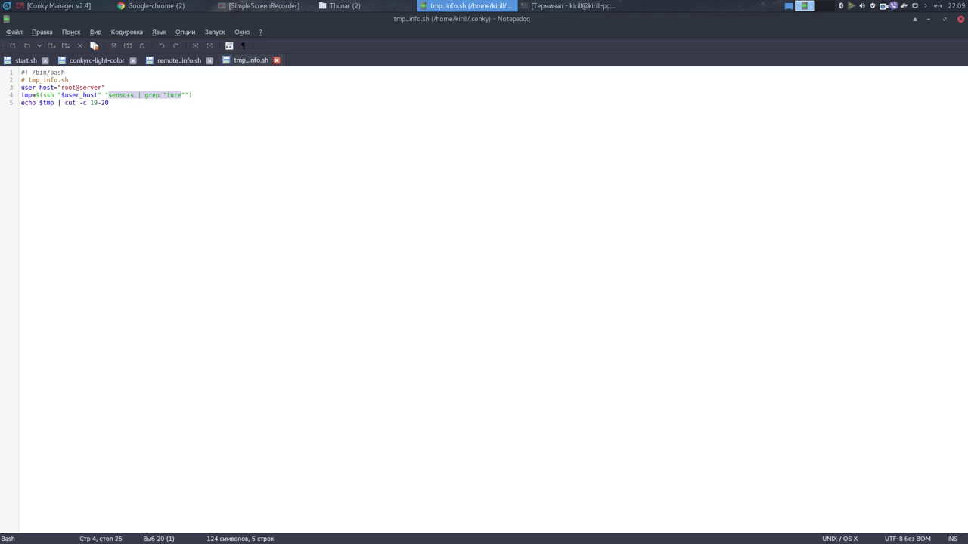
Step: Switch to the terminal, become root with su and the account password, and connect to the server with ssh -x server
left_click(573, 5)
right_click(488, 205)
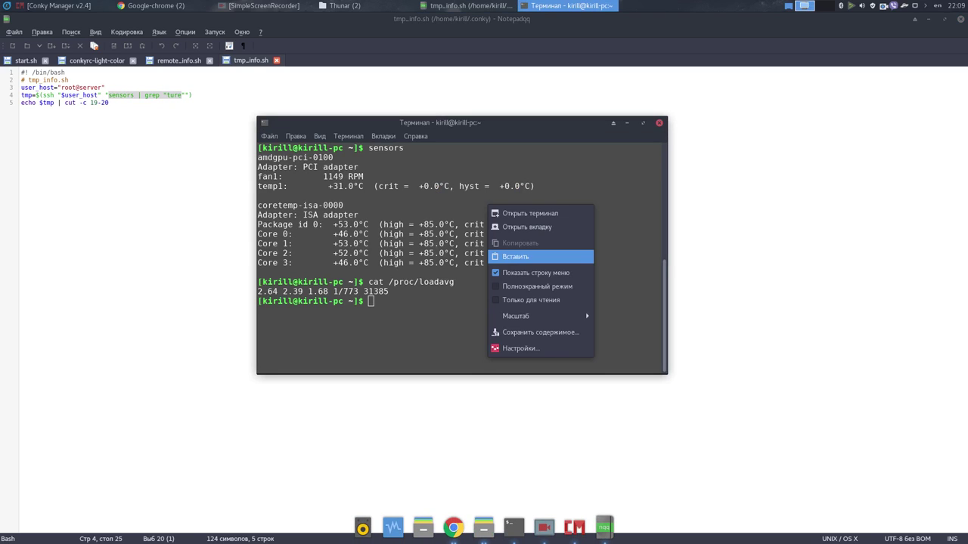
left_click(372, 291)
type("su")
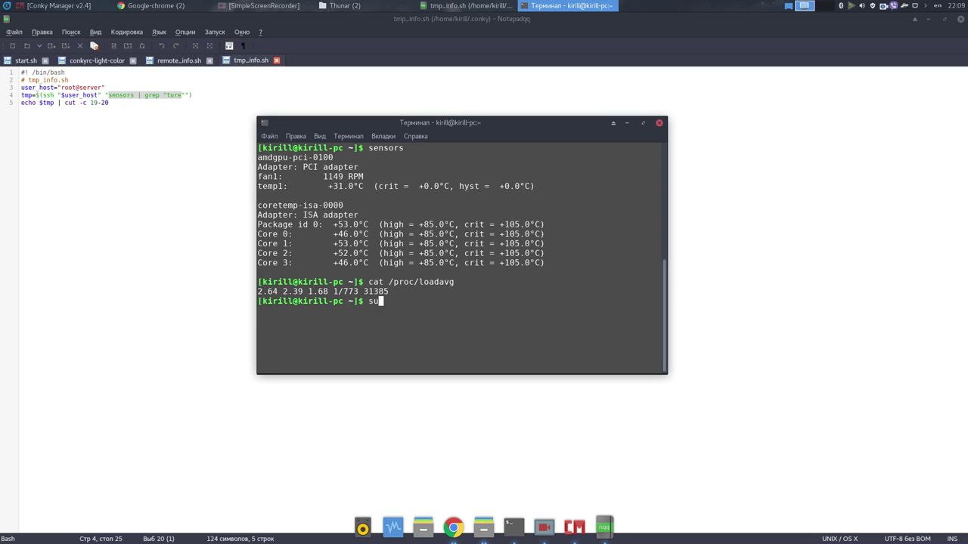
key("Return")
key("Return")
type("ssh -x server")
key("Return")
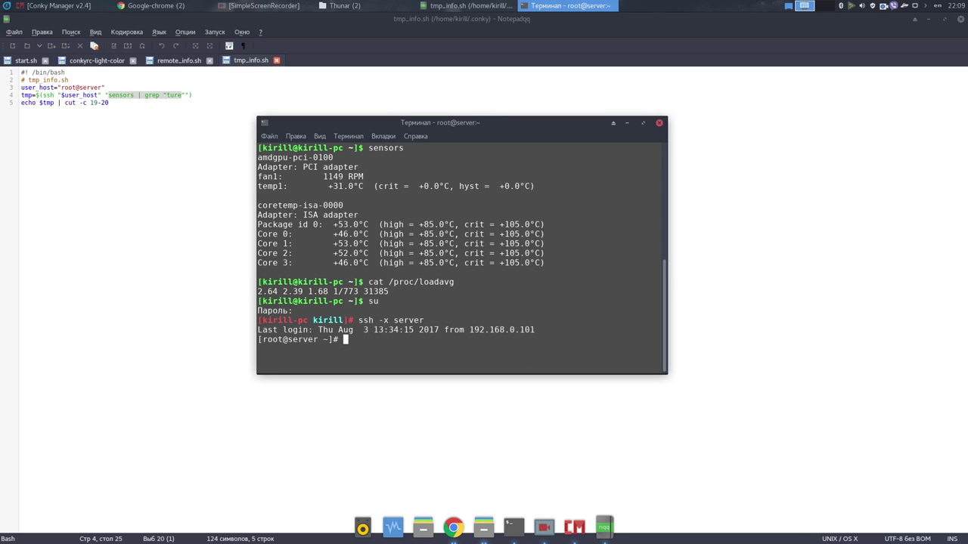
Step: Paste the copied sensors command into the server session, remove its stray quotation mark and run sensors | grep ture
right_click(470, 281)
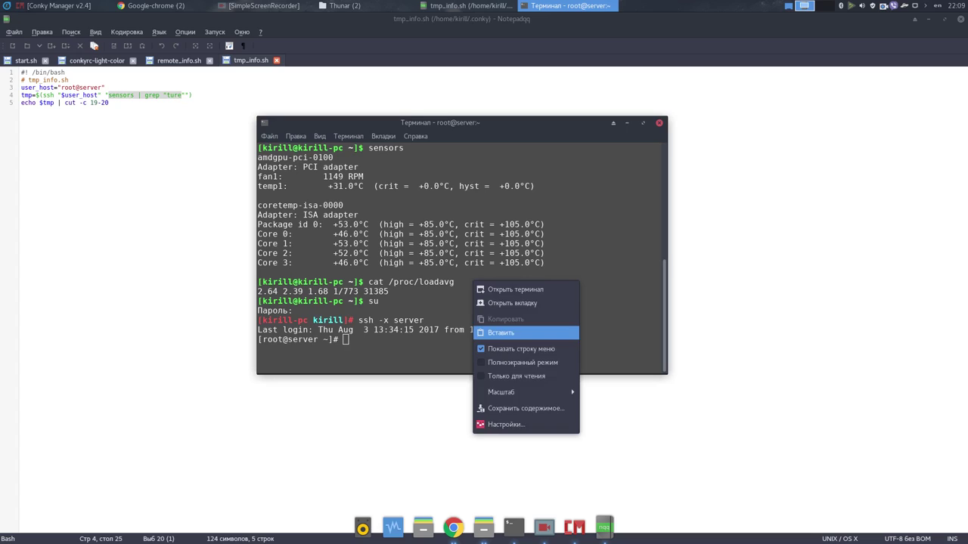
left_click(507, 333)
key("Return")
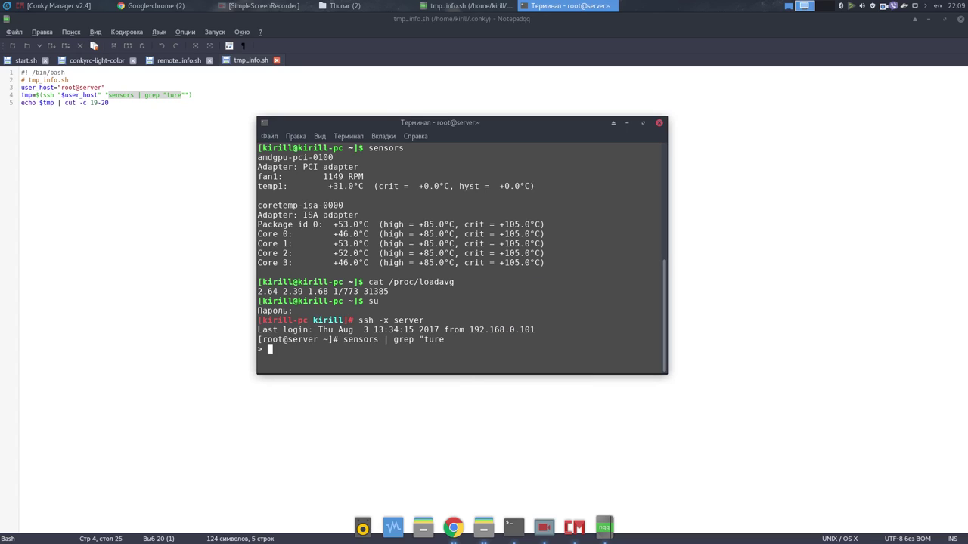
key("ctrl+c")
key("Up")
key("Left")
key("Left")
key("Left")
key("Left")
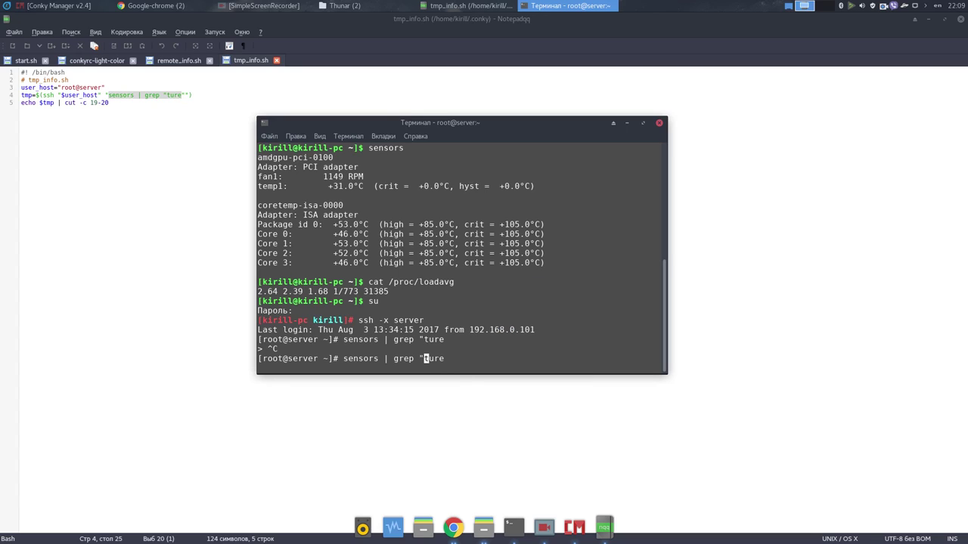
key("BackSpace")
key("Return")
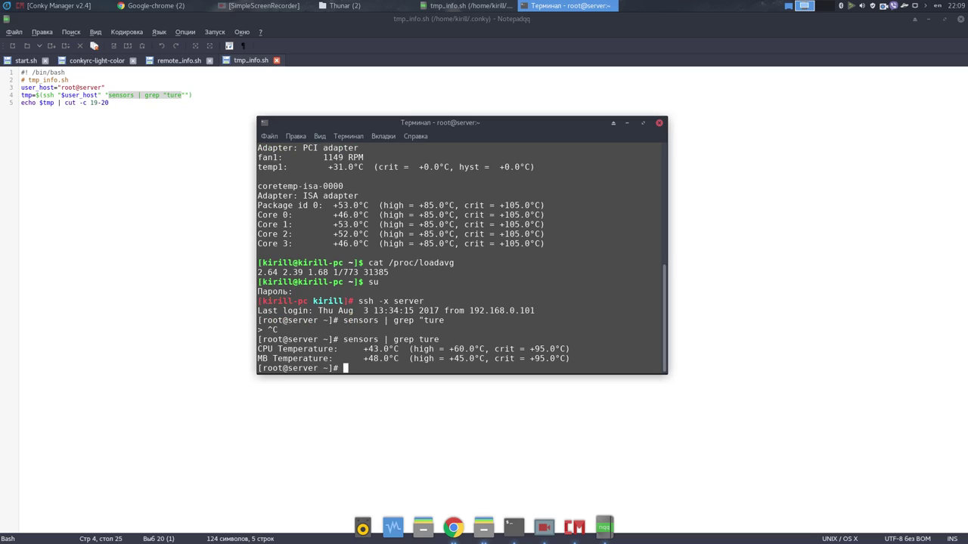
Step: Move the terminal aside and examine the echo $tmp | cut -c 19-20 line in tmp_info.sh
left_click_drag(469, 123, 605, 100)
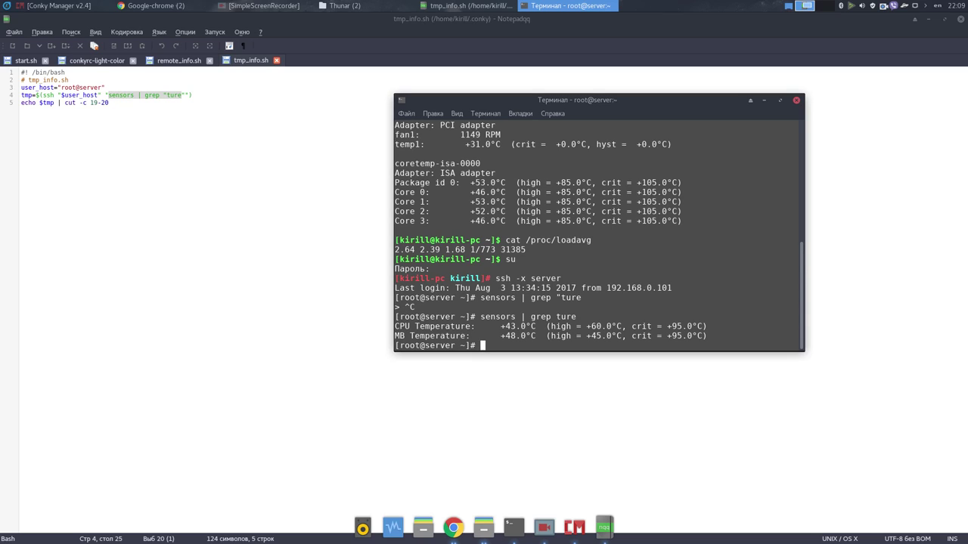
left_click(27, 102)
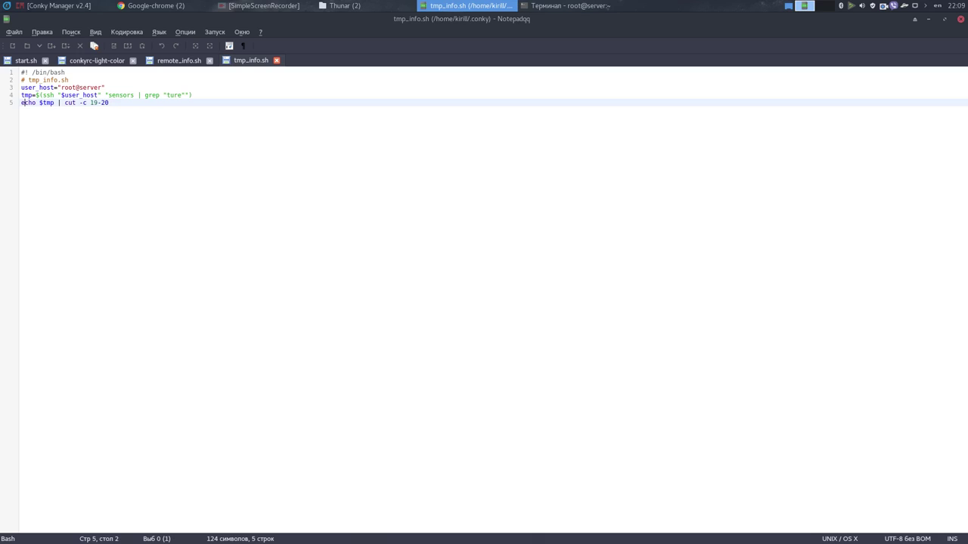
left_click_drag(22, 102, 109, 102)
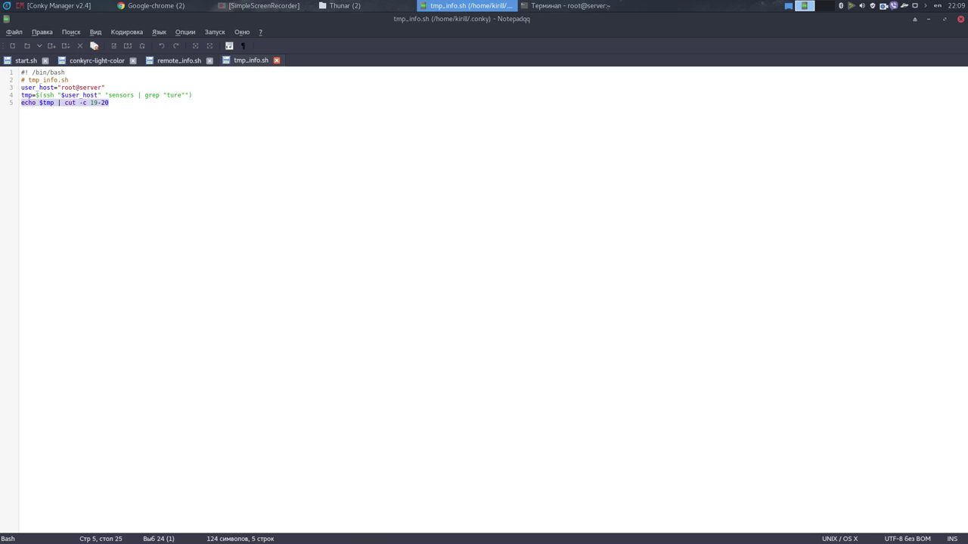
left_click(110, 103)
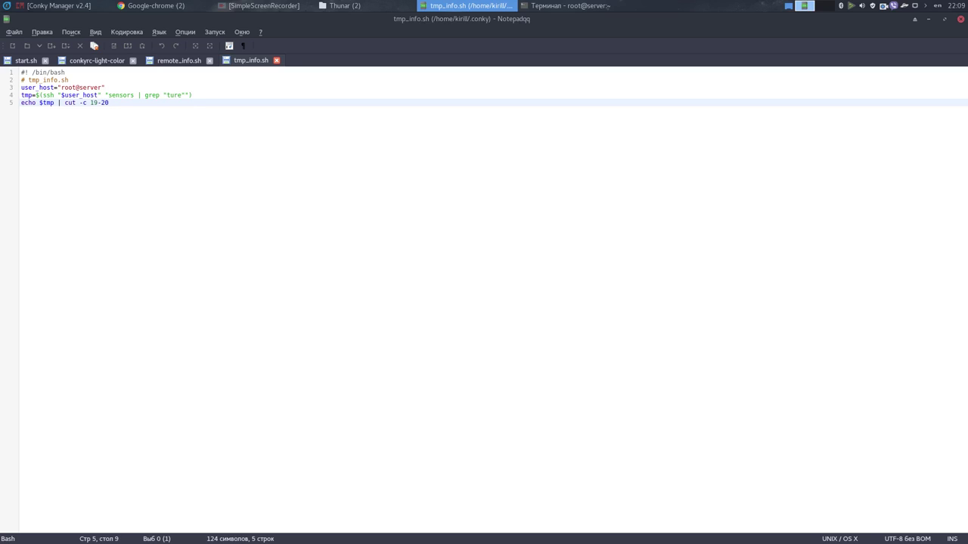
left_click(29, 96)
left_click(47, 102)
left_click_drag(64, 103, 108, 102)
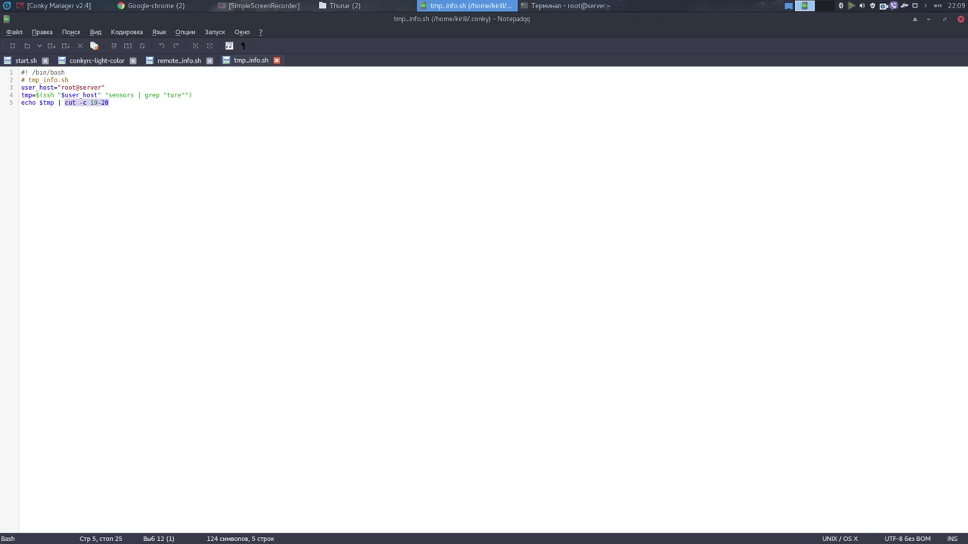
left_click(109, 103)
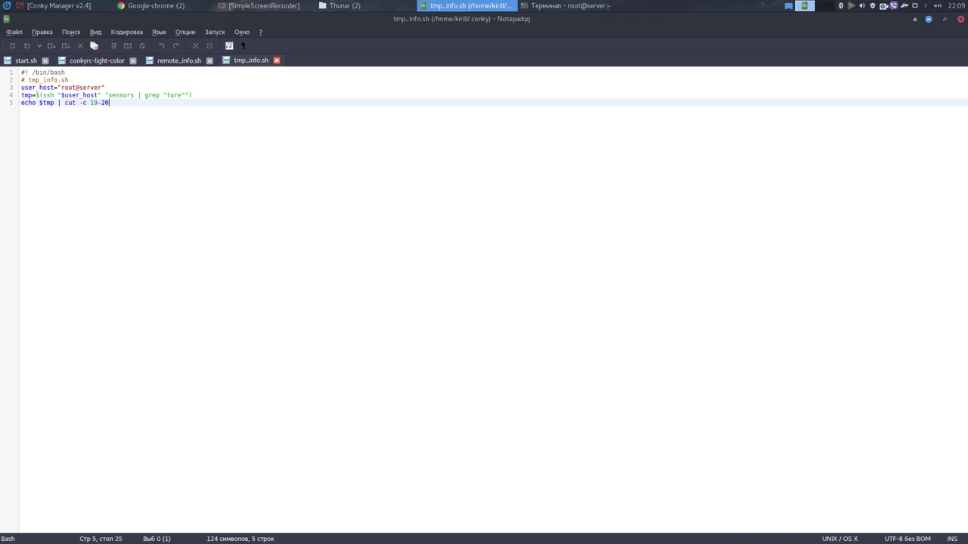
Step: Minimize the editor, terminal and .conky file manager windows to show the desktop widgets
left_click(928, 19)
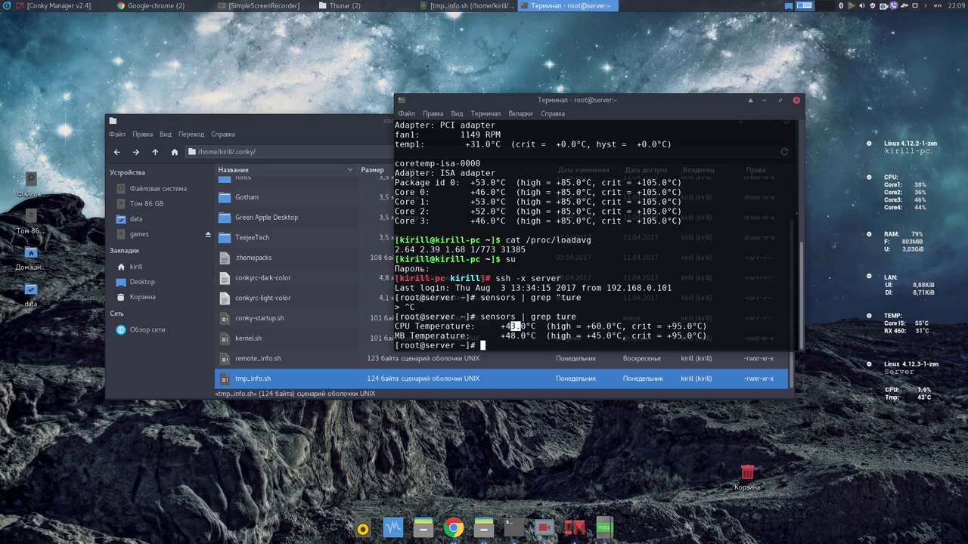
left_click(764, 99)
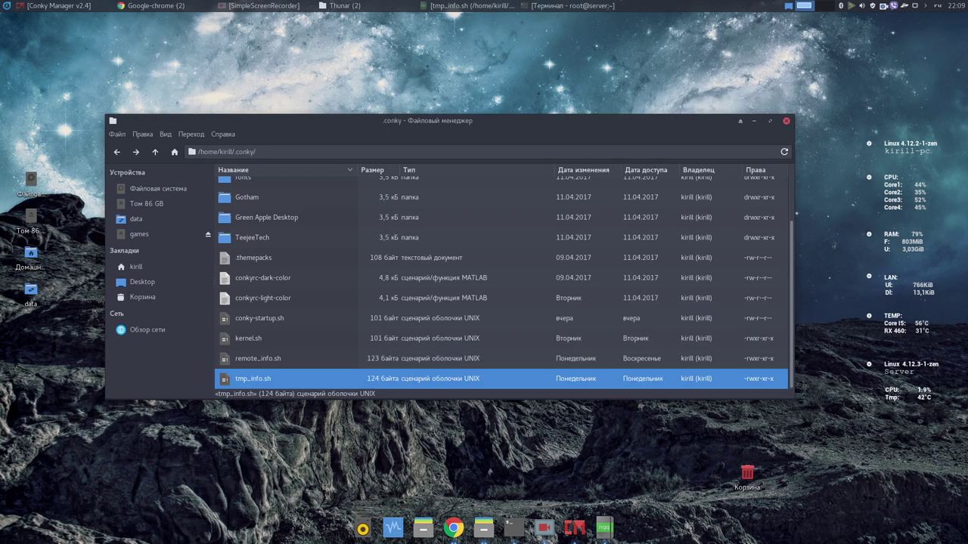
left_click(754, 121)
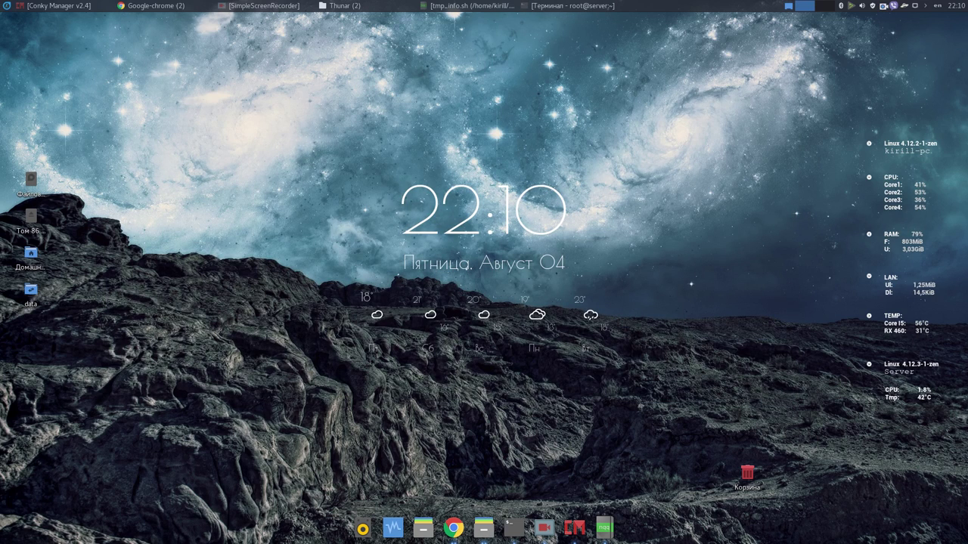
Step: Open the Appearance settings from the system settings and view the desktop styles and the icon themes
key("super")
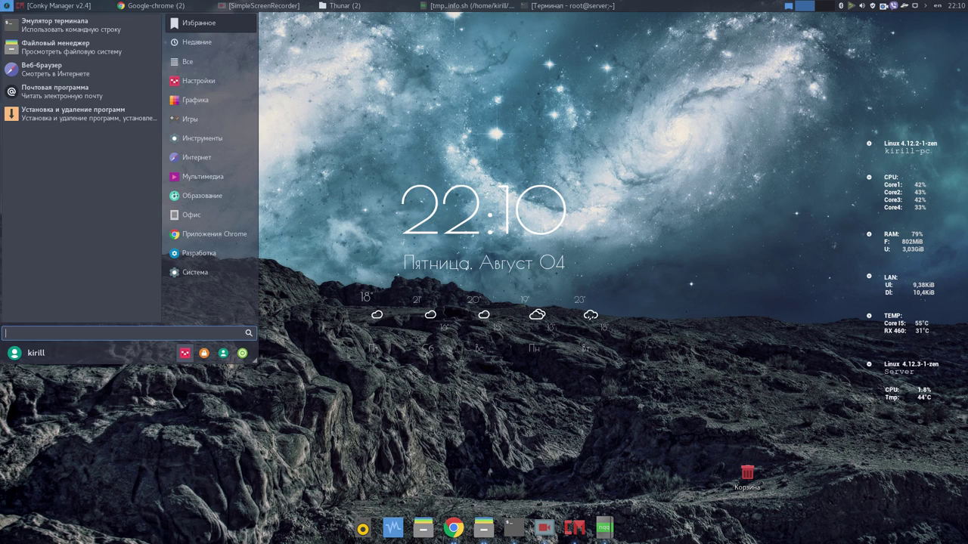
left_click(185, 353)
left_click(288, 145)
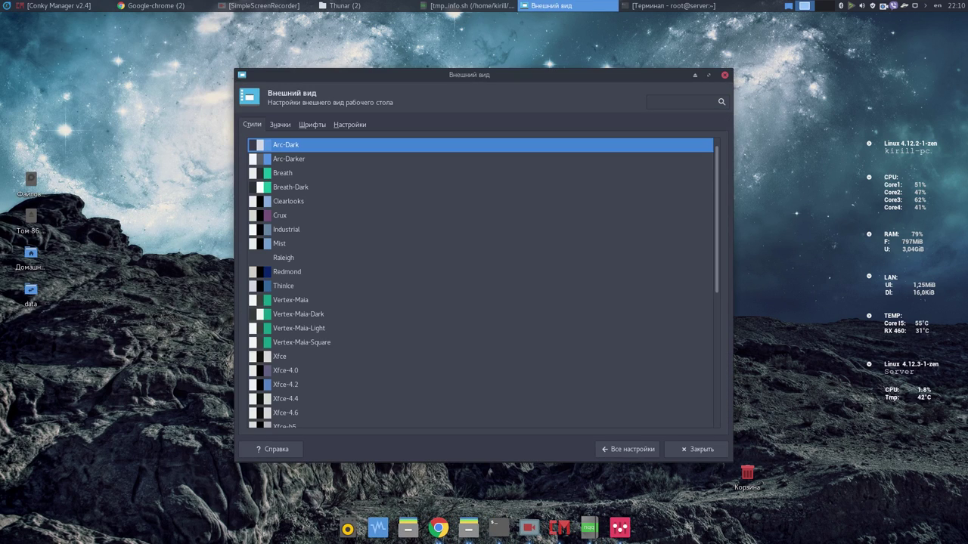
left_click_drag(469, 75, 474, 114)
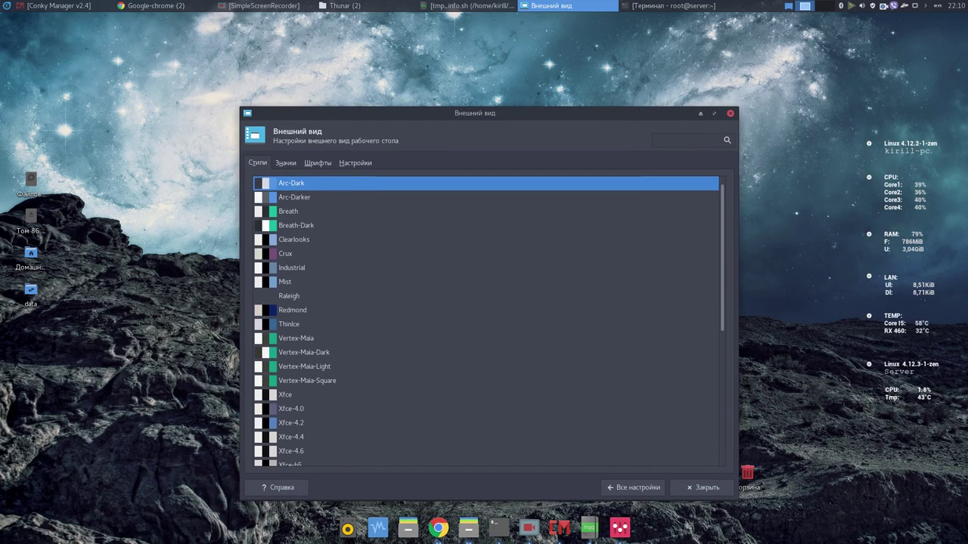
left_click(286, 163)
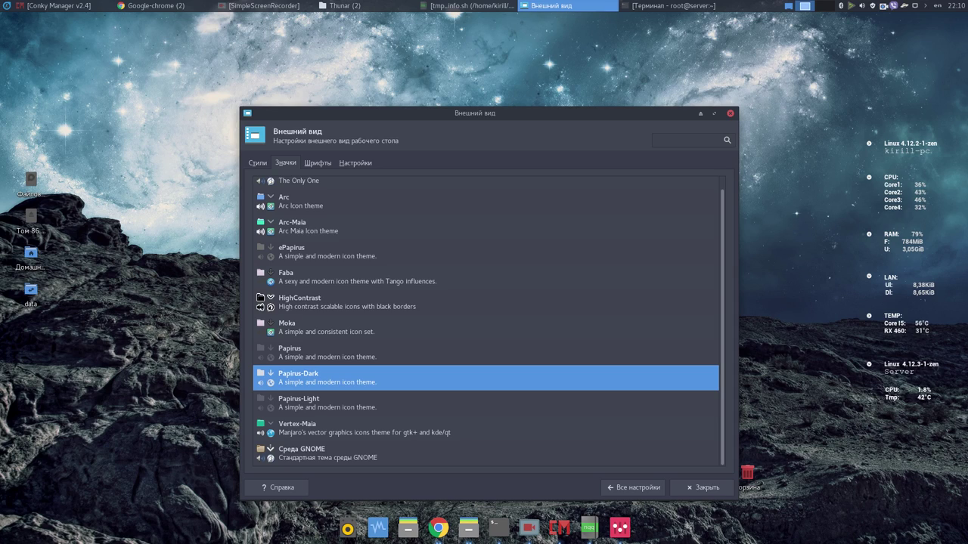
Step: Open the package manager, search for "ico" and browse the icon theme packages in the repositories
right_click(872, 6)
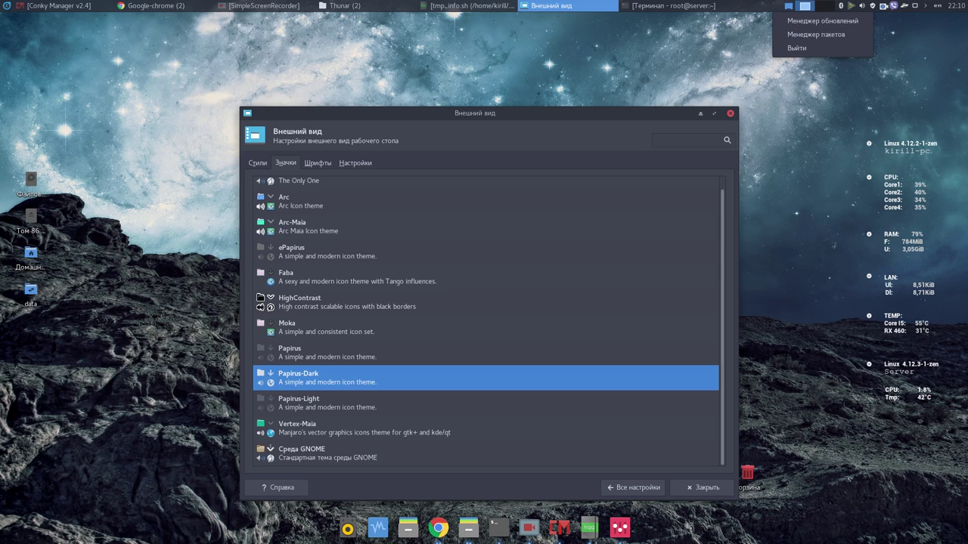
left_click(822, 34)
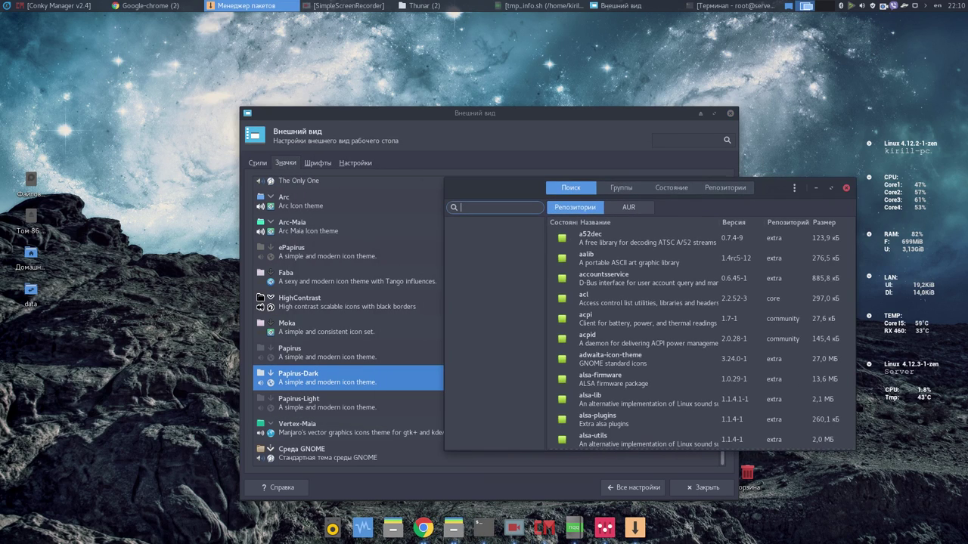
type("ico")
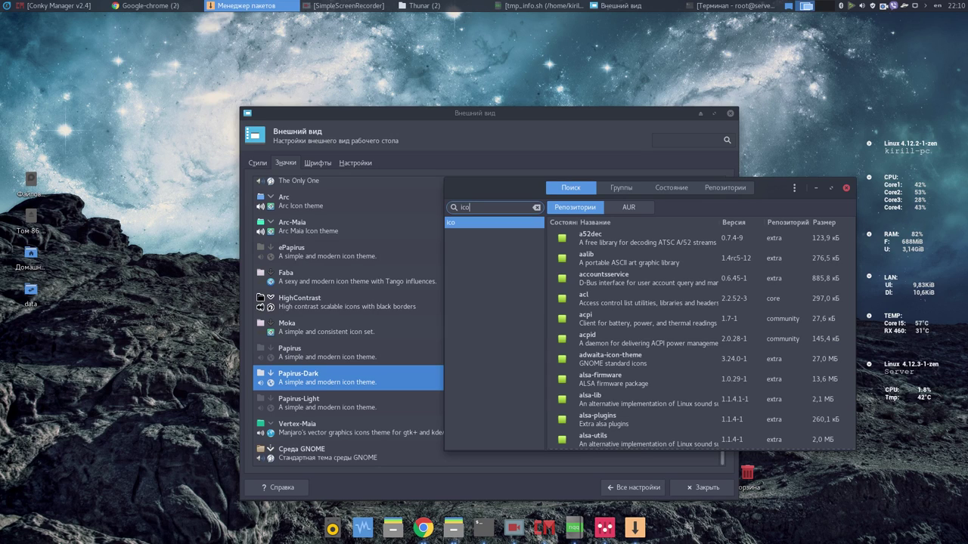
scroll(698, 339, "down", 3)
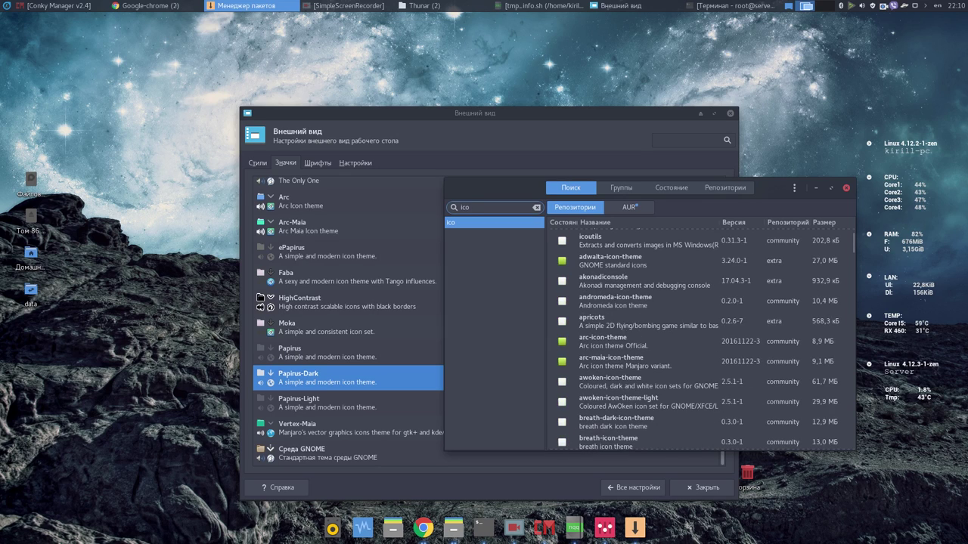
scroll(699, 340, "down", 5)
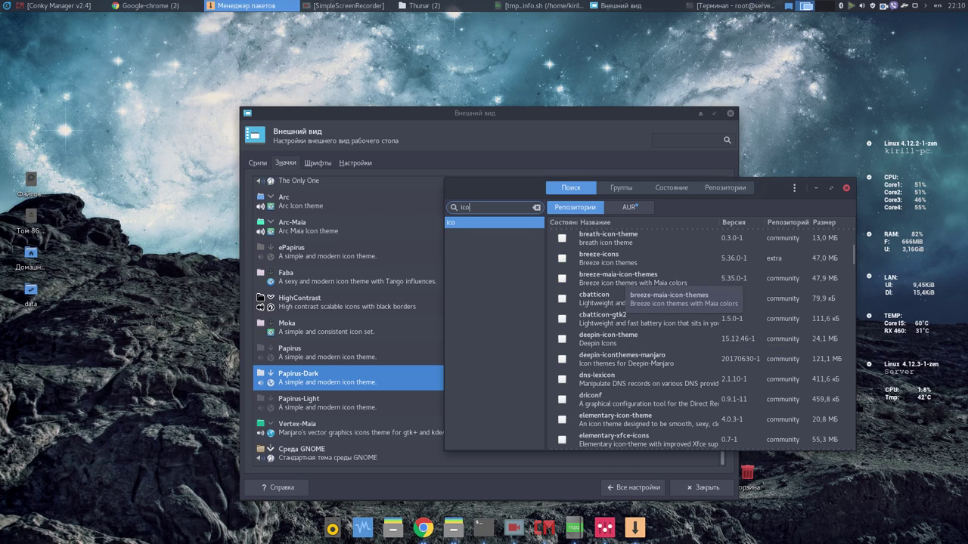
scroll(627, 295, "up", 2)
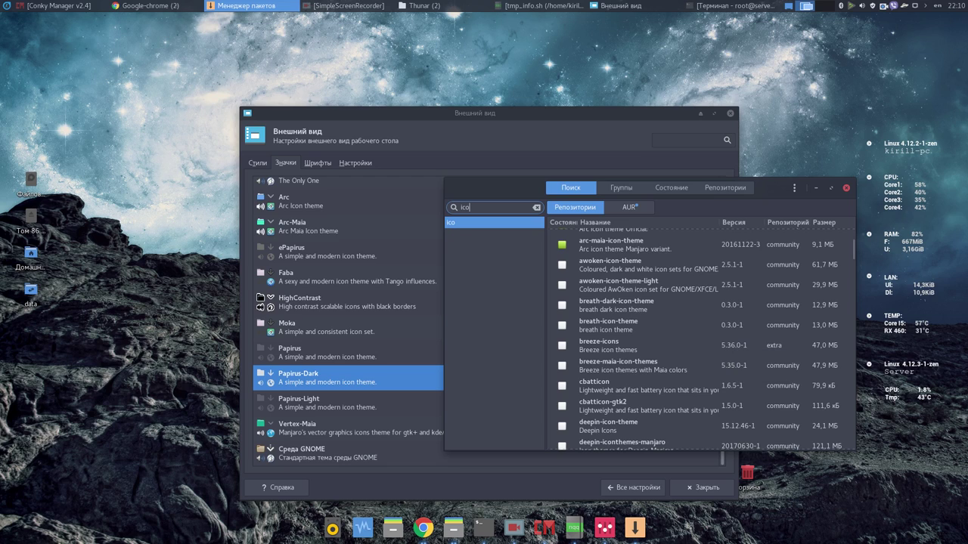
scroll(701, 336, "down", 7)
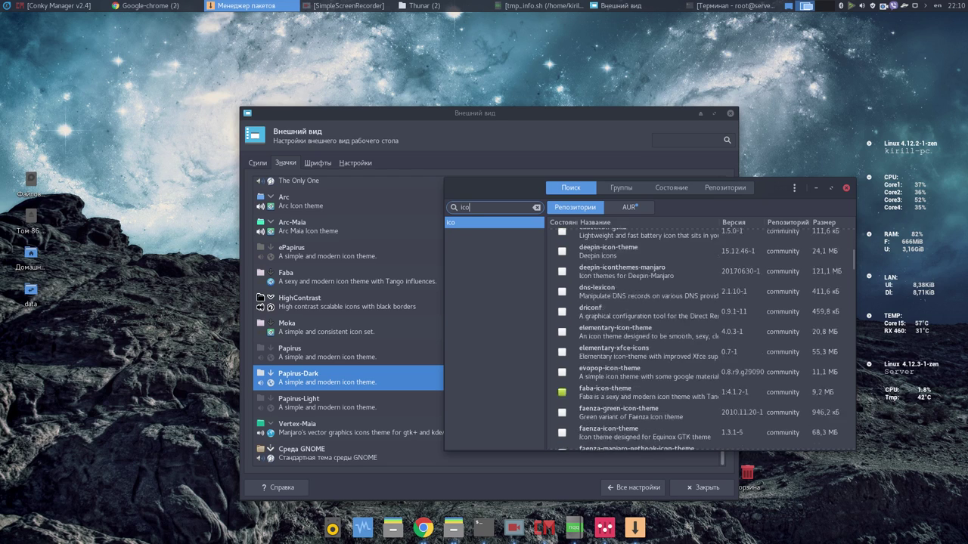
scroll(702, 337, "down", 12)
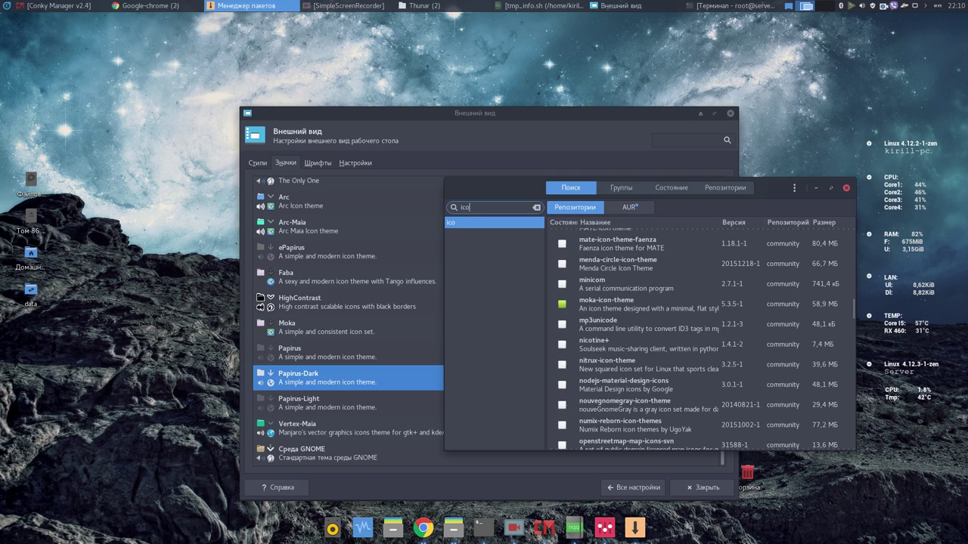
Step: Show the Appearance styles again and search the package manager for "arc-dark", comparing the AUR and repository results
left_click(258, 163)
key("alt+Tab")
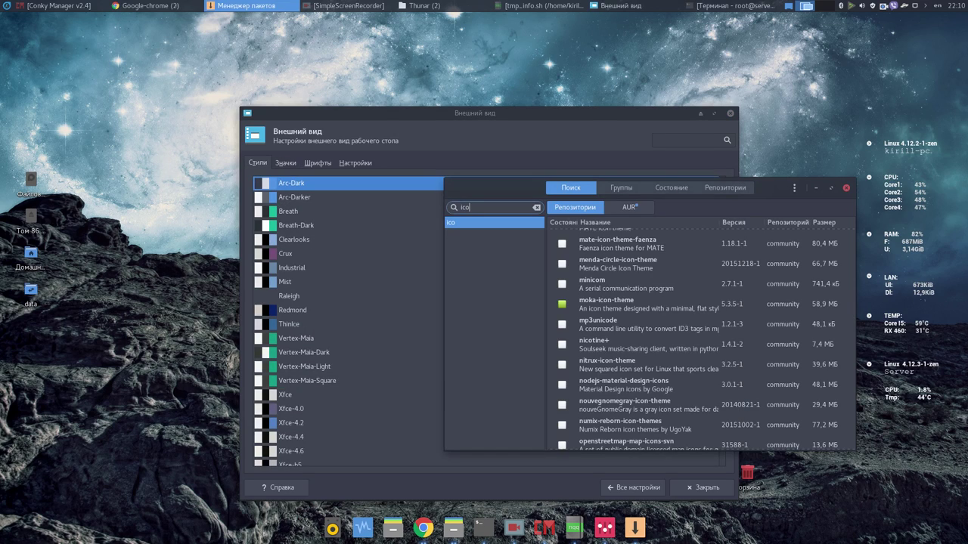
key("ctrl+a")
type("arc-darc")
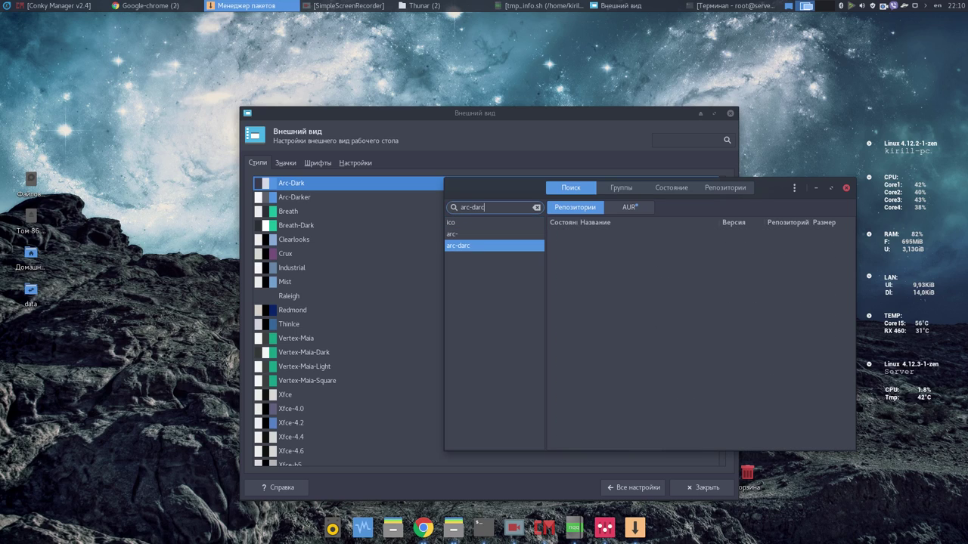
key("BackSpace")
type("k")
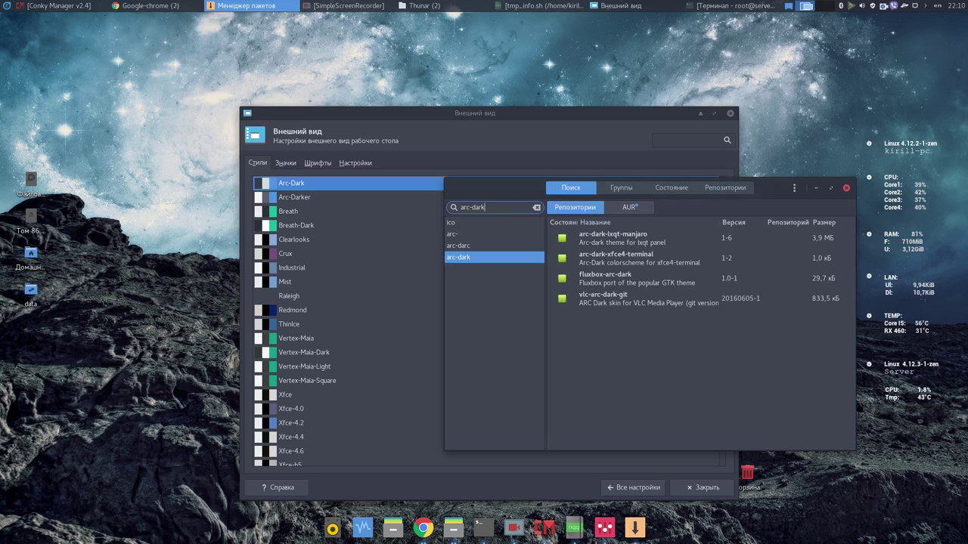
left_click(629, 207)
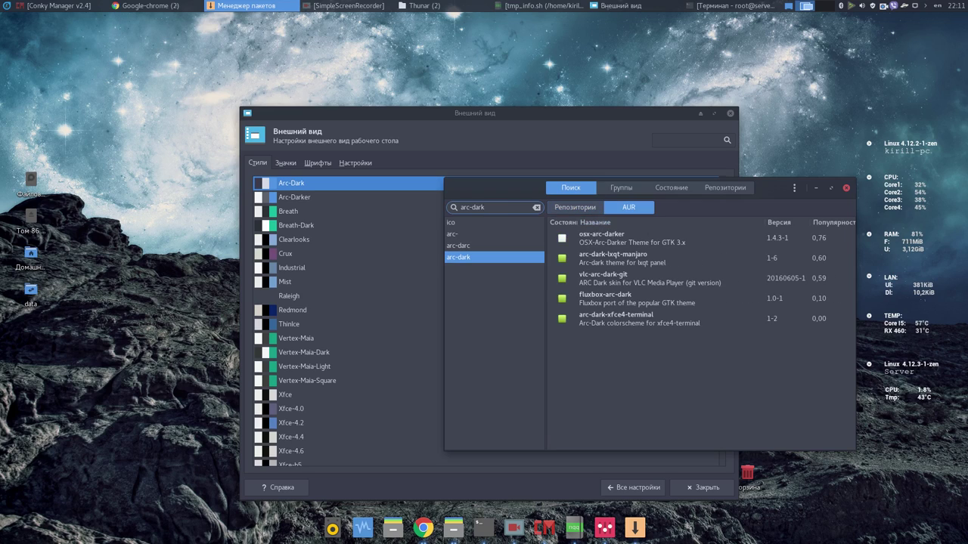
left_click(575, 207)
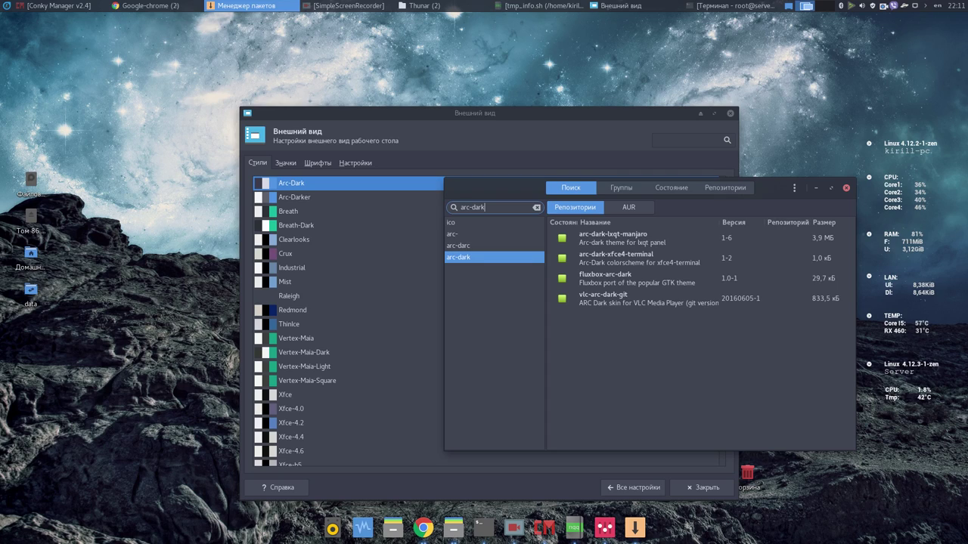
Step: Close the package manager and Appearance settings, and open the task manager
left_click(846, 188)
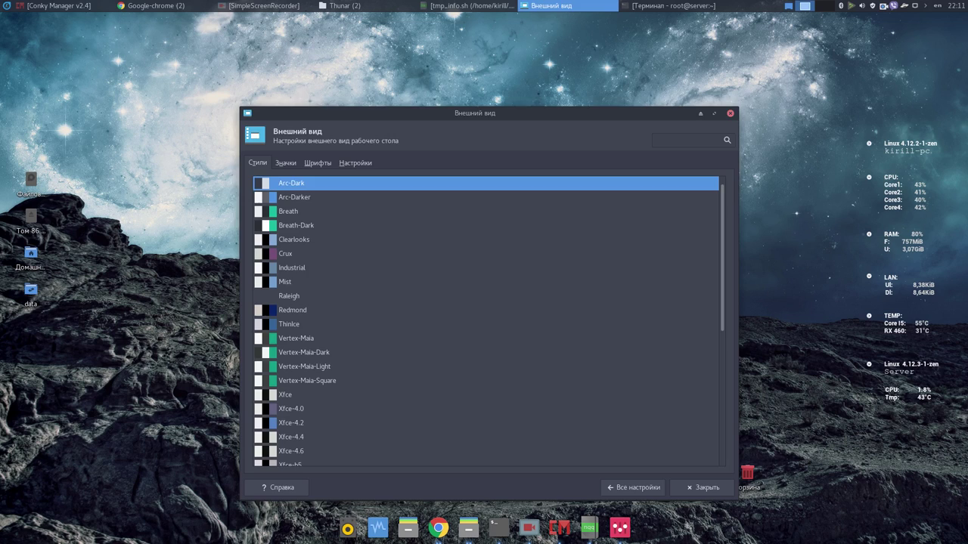
left_click(730, 113)
key("ctrl+shift+Escape")
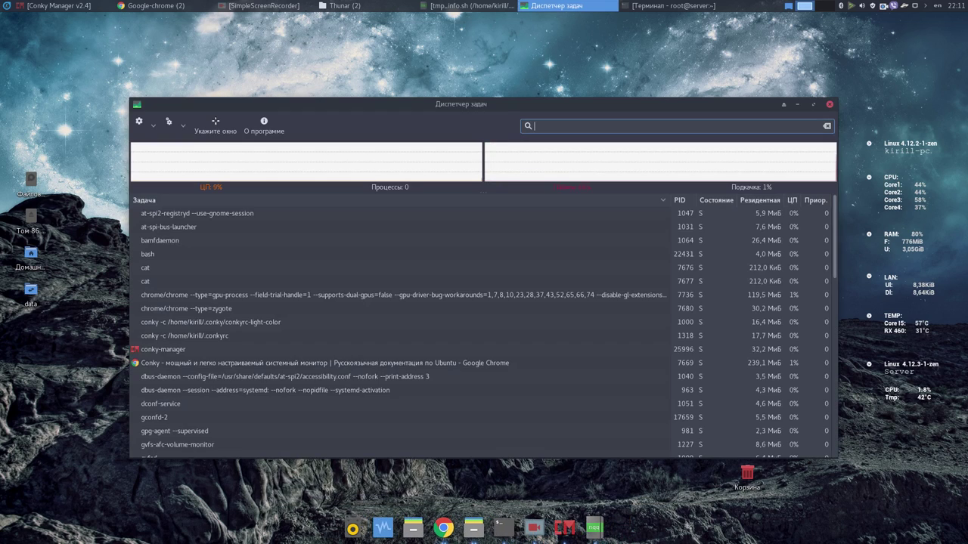
Step: Move the task manager window aside and close it, and briefly show the DeaDBeeF music player before closing it
left_click_drag(463, 105, 410, 137)
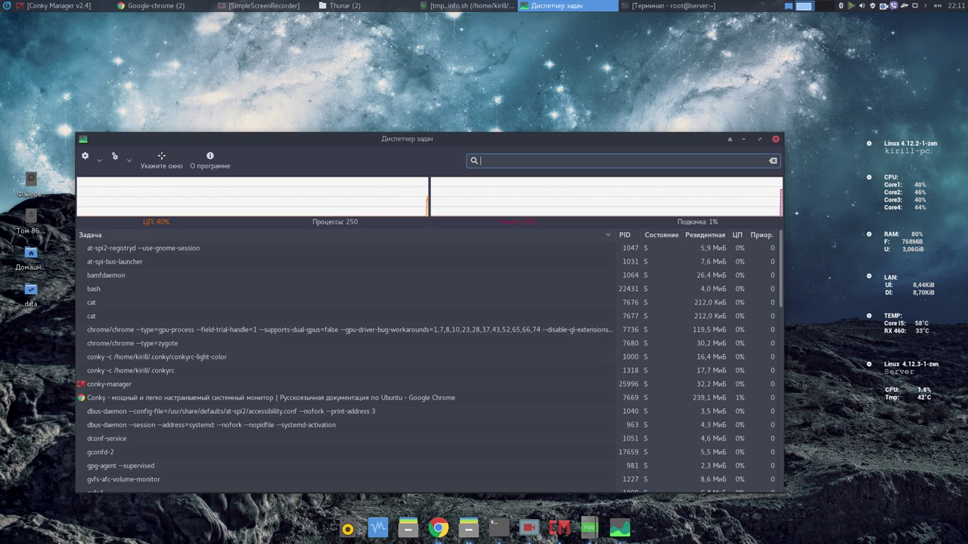
left_click(776, 140)
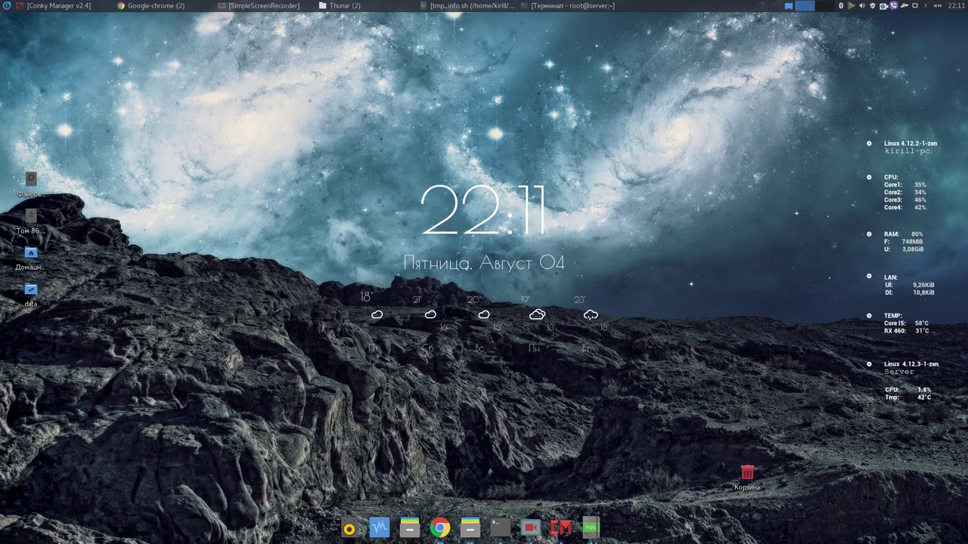
left_click(852, 5)
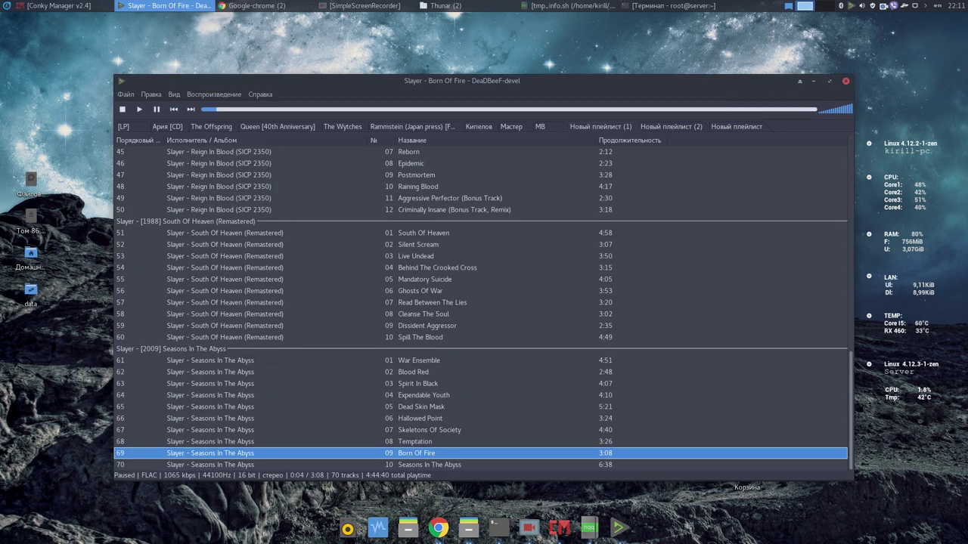
left_click(847, 81)
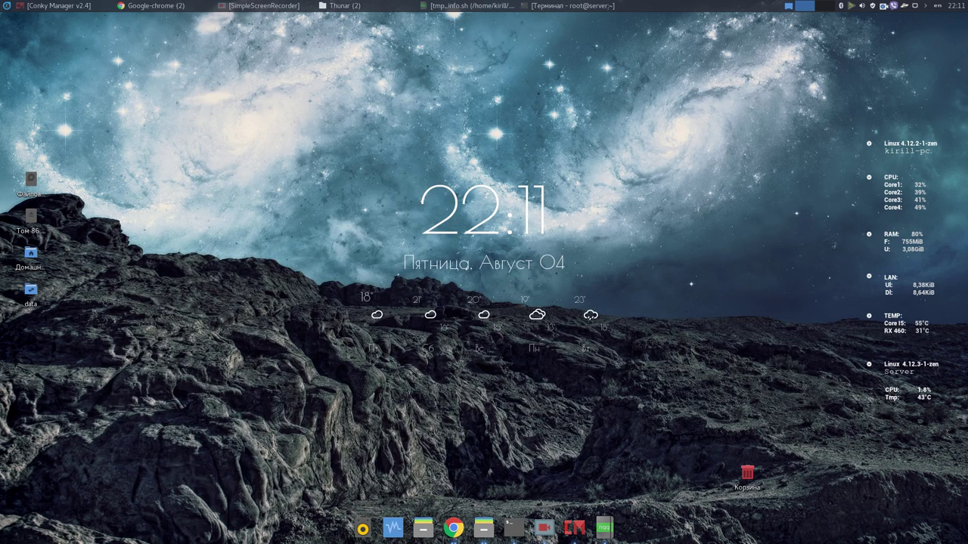
Step: Open the keyboard settings from the layout indicator and look through the application keyboard shortcuts
right_click(937, 5)
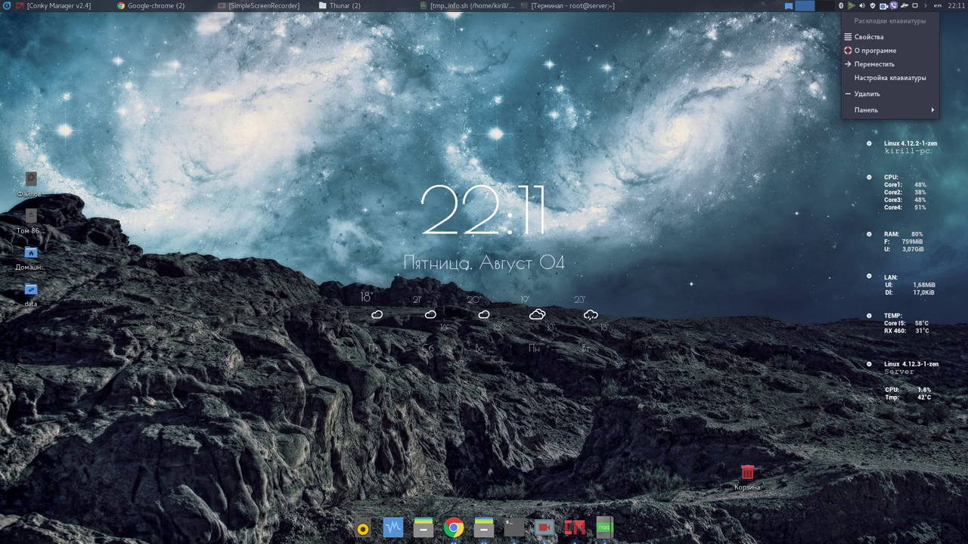
left_click(893, 78)
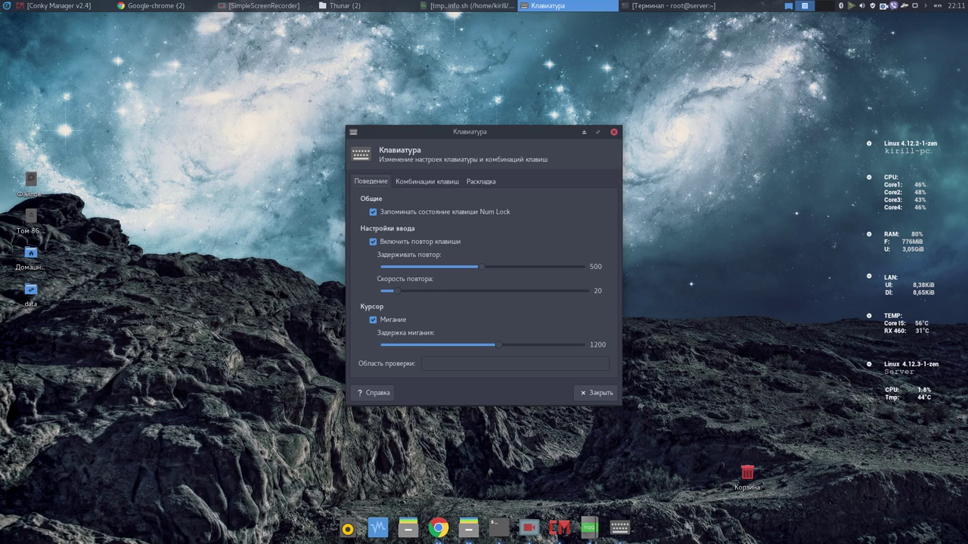
left_click(372, 180)
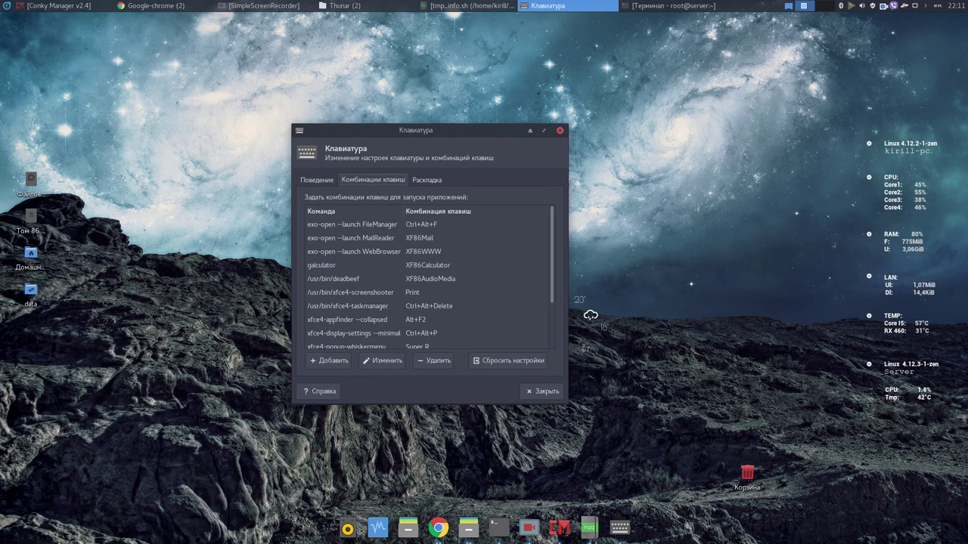
scroll(430, 280, "down", 3)
scroll(430, 277, "up", 3)
scroll(431, 284, "down", 3)
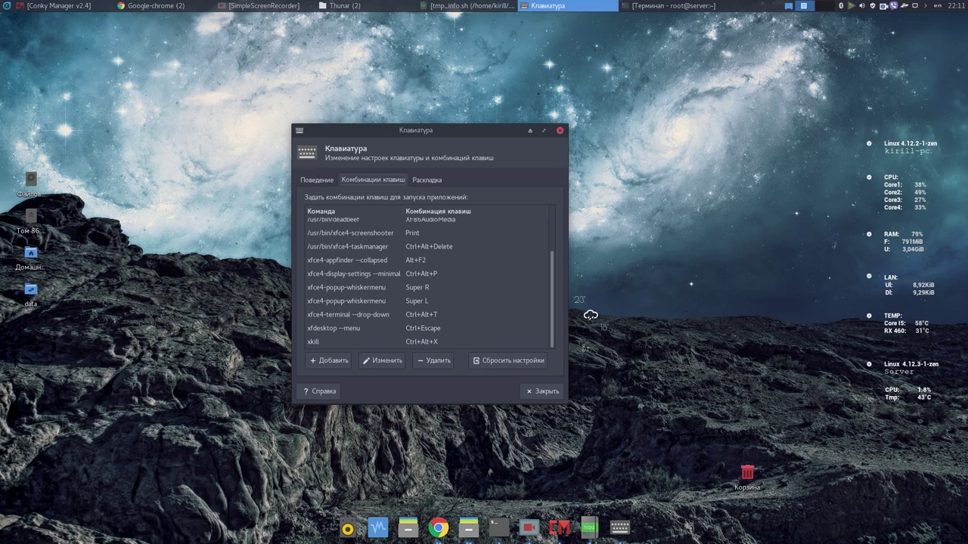
scroll(427, 280, "up", 1)
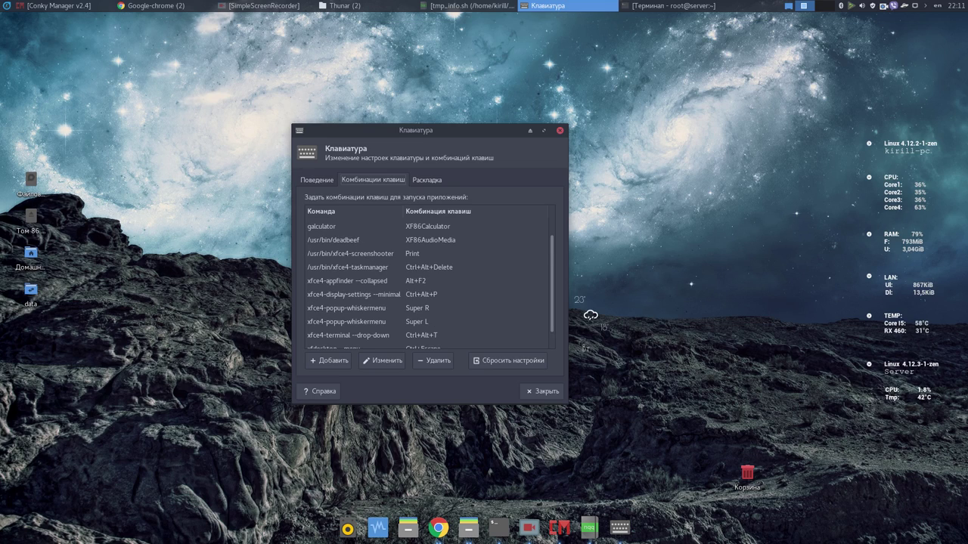
Step: Highlight the /usr/bin/xfce4-taskmanager shortcut, view the remaining shortcuts and close the keyboard settings
left_click(426, 268)
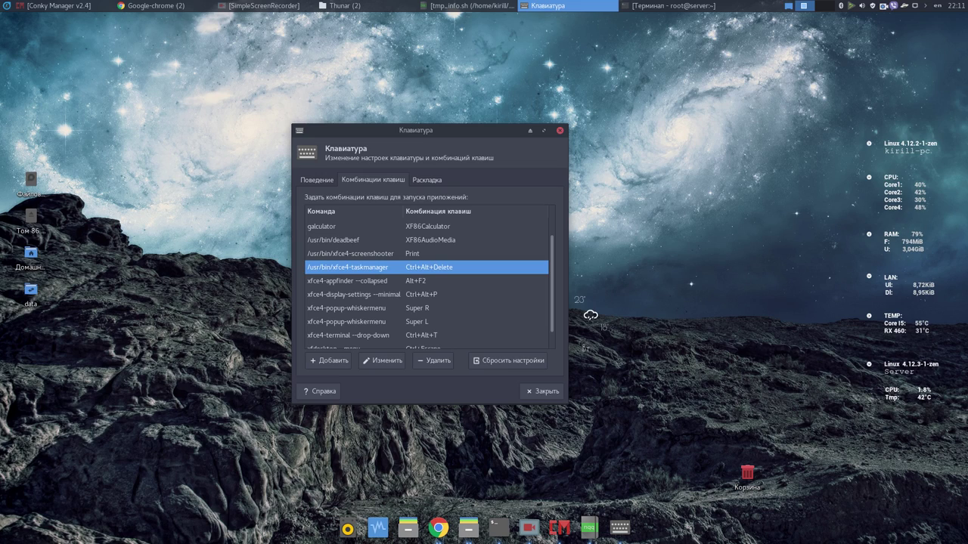
scroll(427, 279, "down", 1)
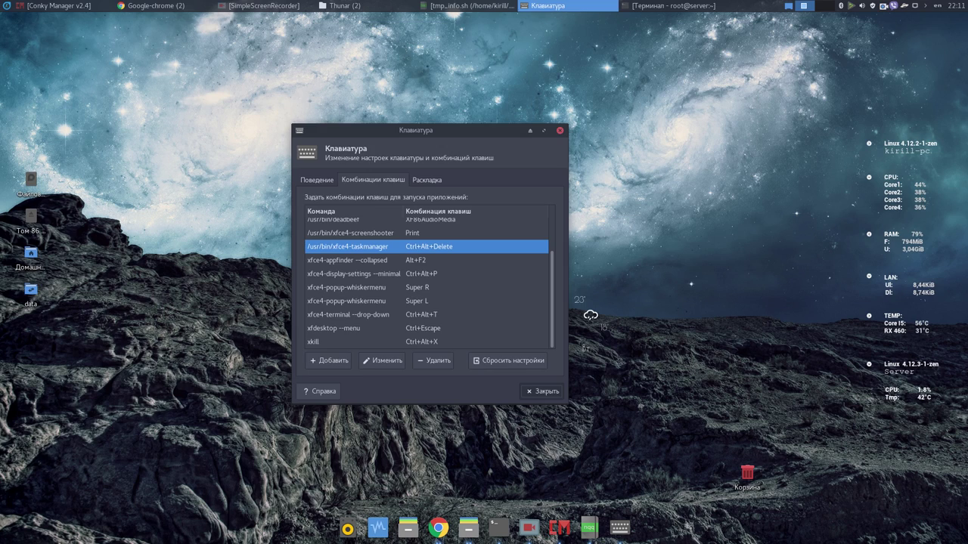
left_click(541, 391)
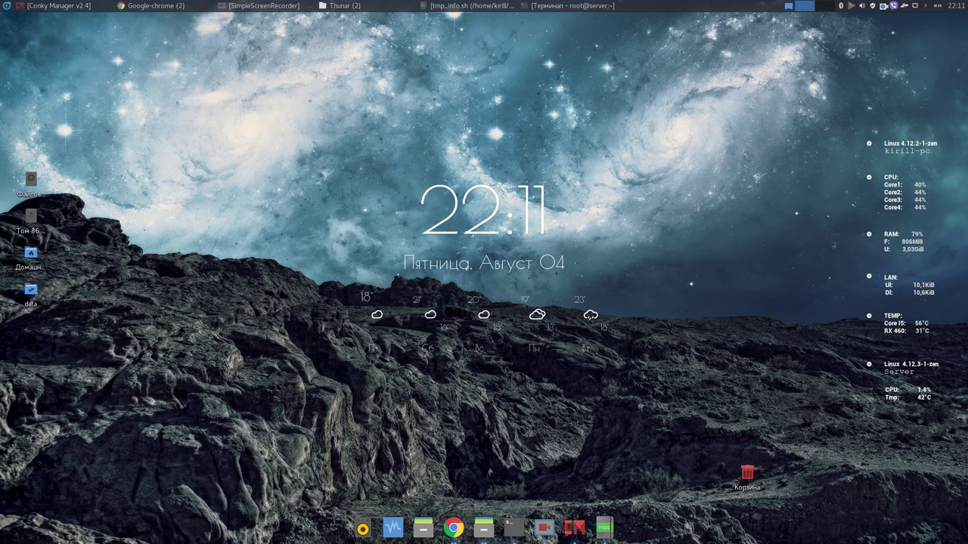